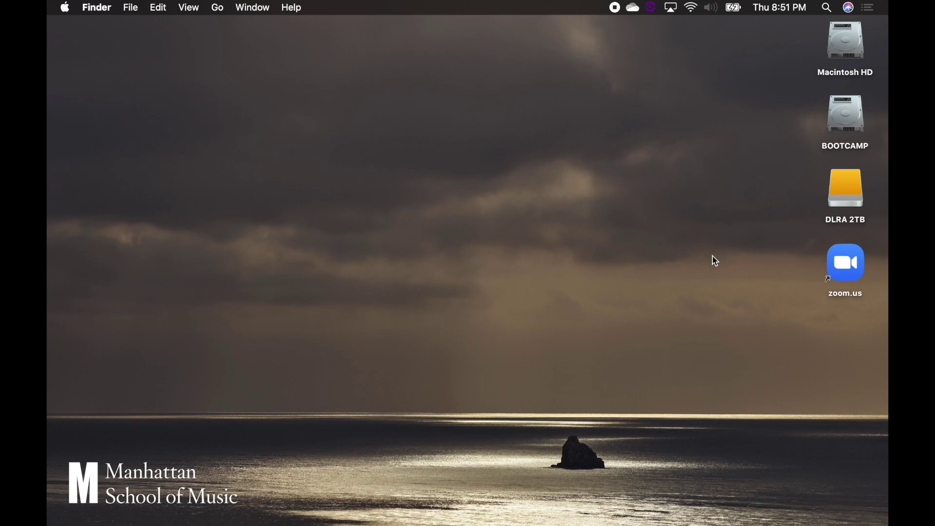
Step: Load the Canvas dashboard at msmnyc.instructure.com in Chrome
mouse_move(492, 521)
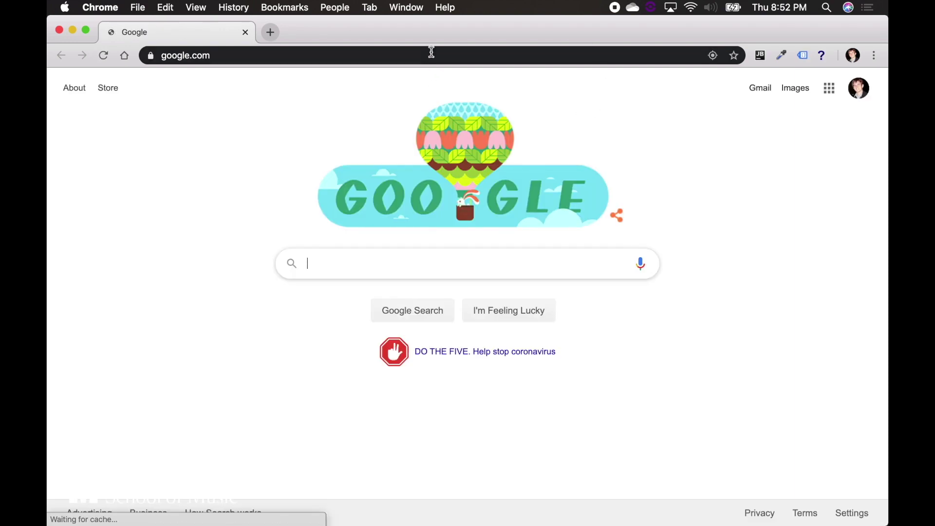
left_click(432, 54)
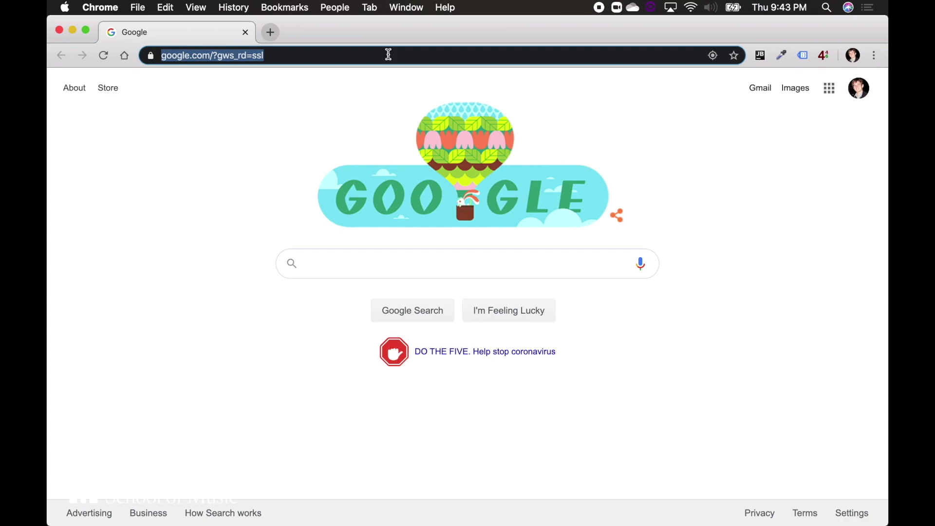
type("msmnyc.instructure.com")
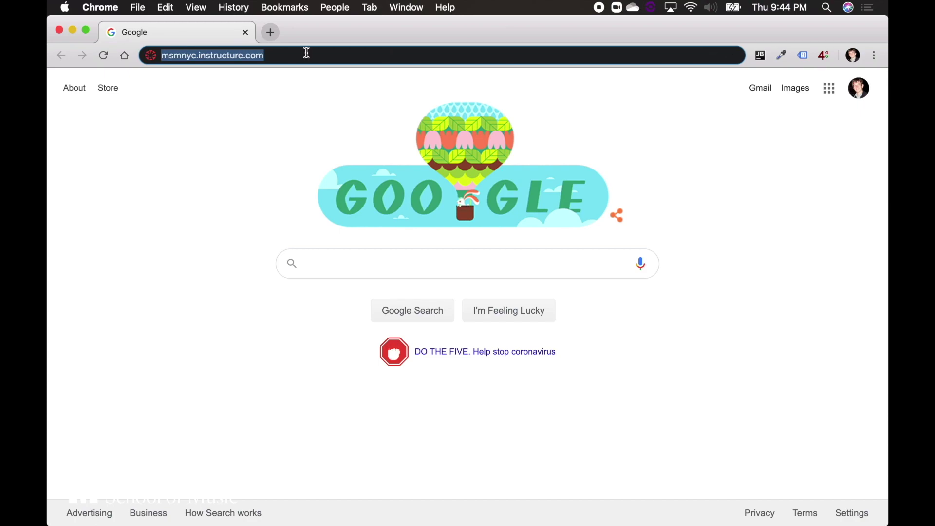
key("Return")
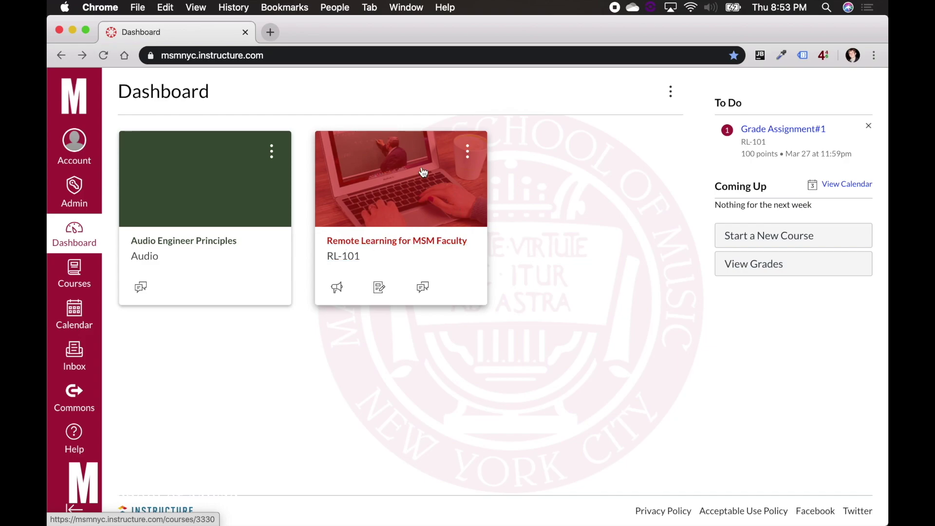
Step: Browse the Remote Learning for MSM Faculty course's Canvas and Zoom tutorials, then return to the dashboard
left_click(417, 245)
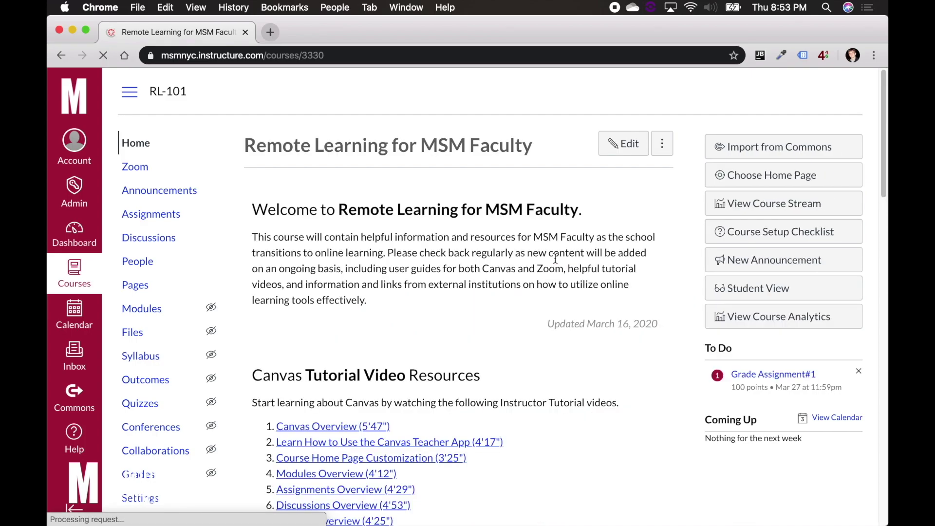
scroll(429, 263, "down", 3)
scroll(428, 263, "down", 5)
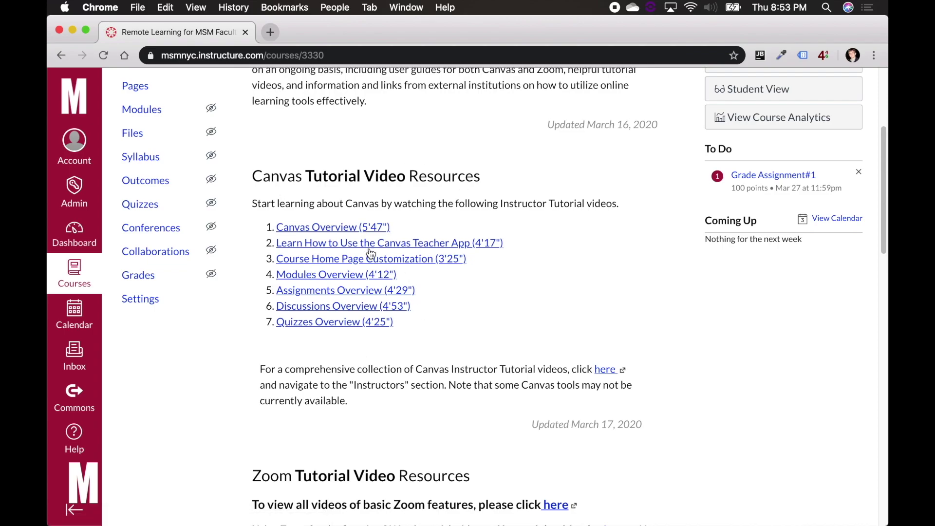
scroll(380, 258, "down", 10)
scroll(423, 287, "down", 9)
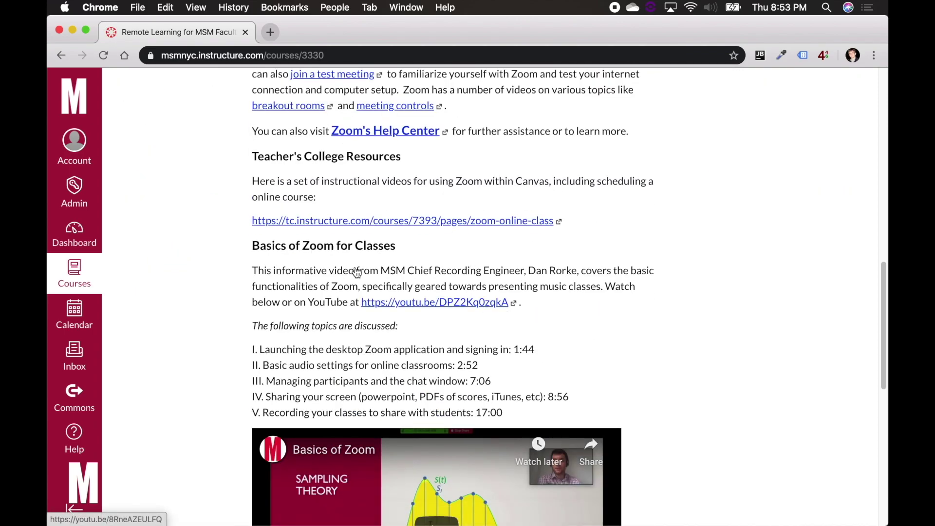
scroll(357, 268, "up", 1)
scroll(357, 268, "up", 1)
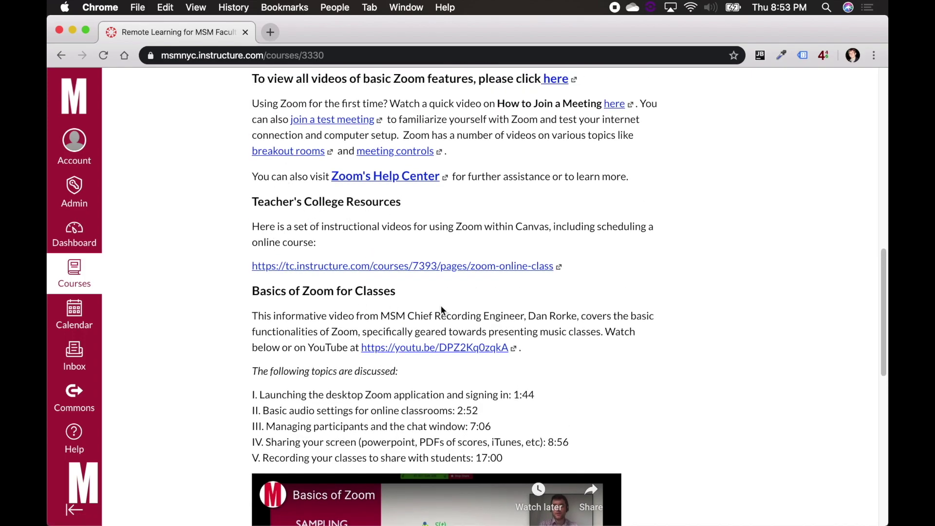
scroll(442, 309, "down", 1)
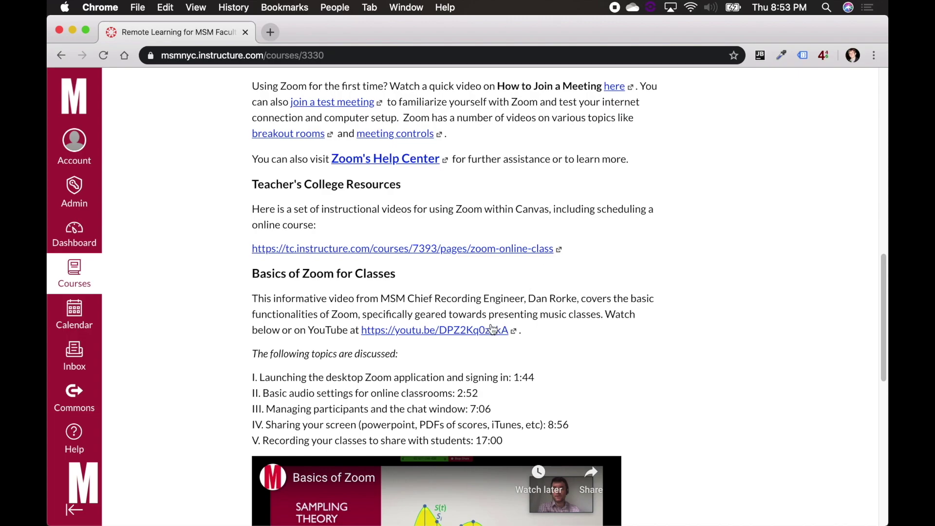
scroll(492, 329, "down", 15)
scroll(492, 330, "up", 6)
scroll(492, 328, "up", 12)
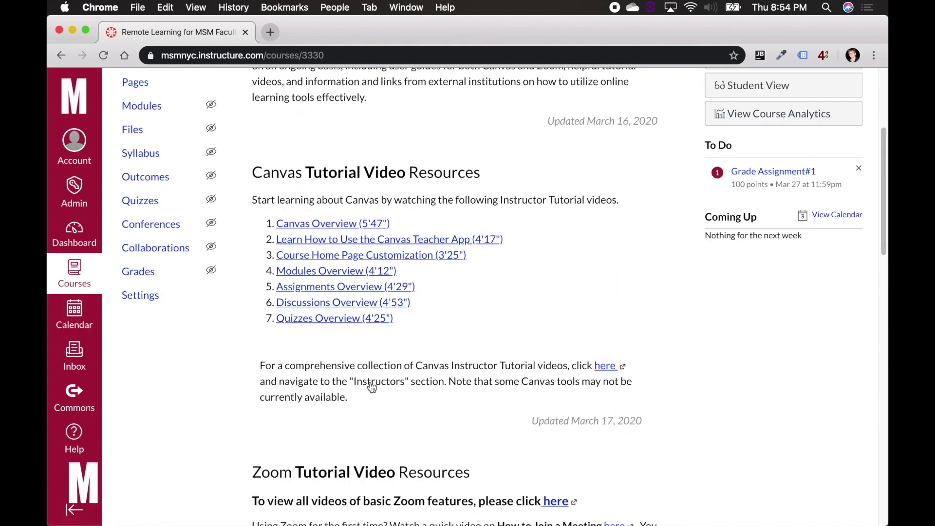
scroll(378, 280, "down", 7)
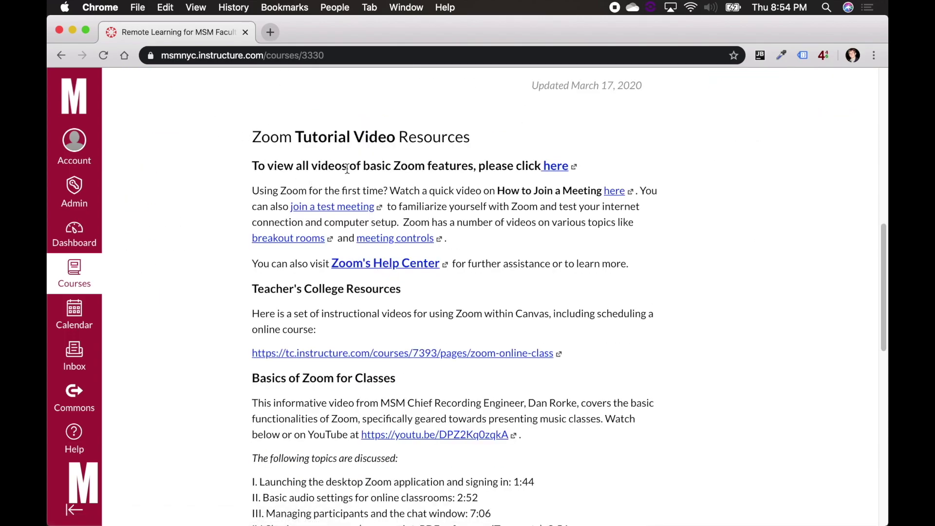
scroll(341, 163, "up", 8)
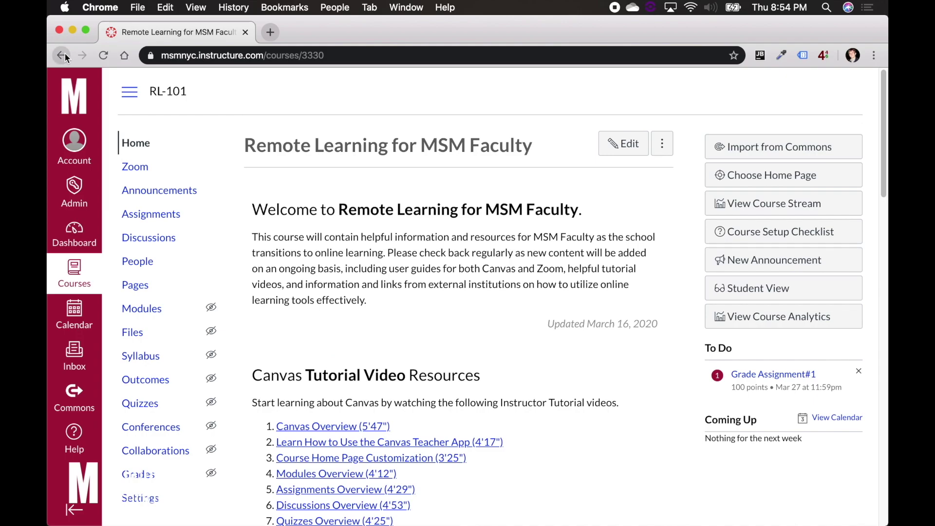
left_click(66, 57)
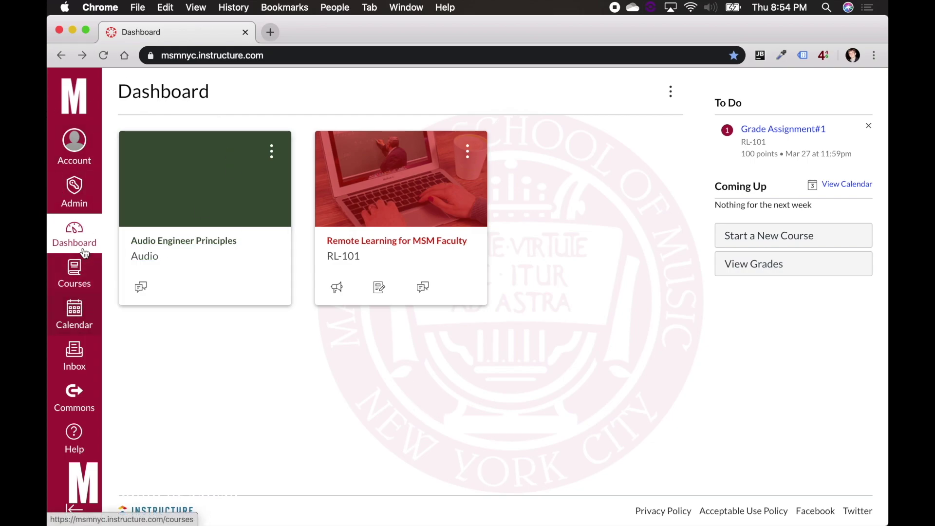
Step: Open Audio Engineer Principles from the Courses list and go to its Zoom page
left_click(81, 277)
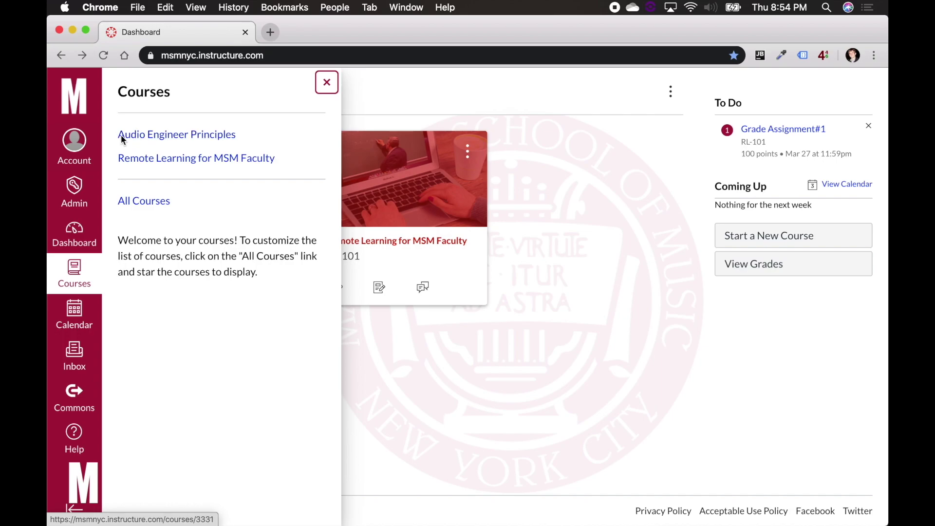
left_click(200, 138)
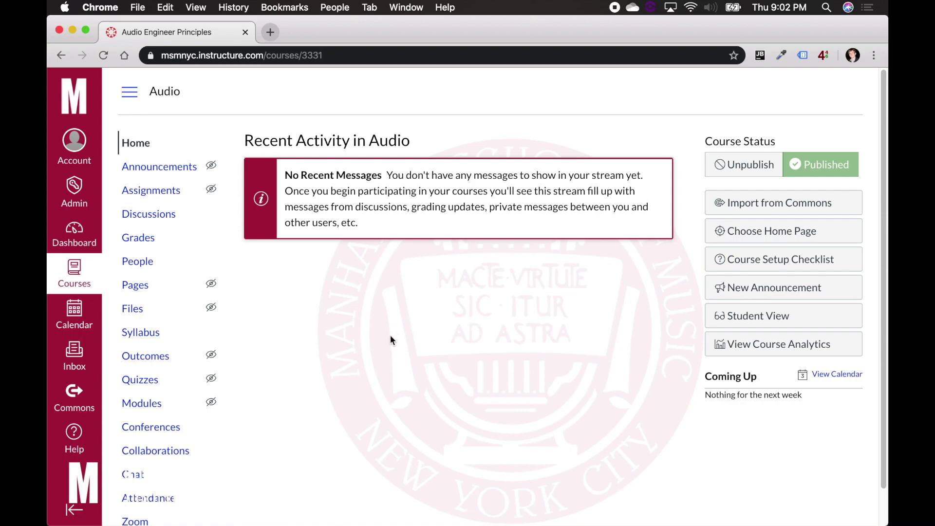
scroll(337, 324, "down", 1)
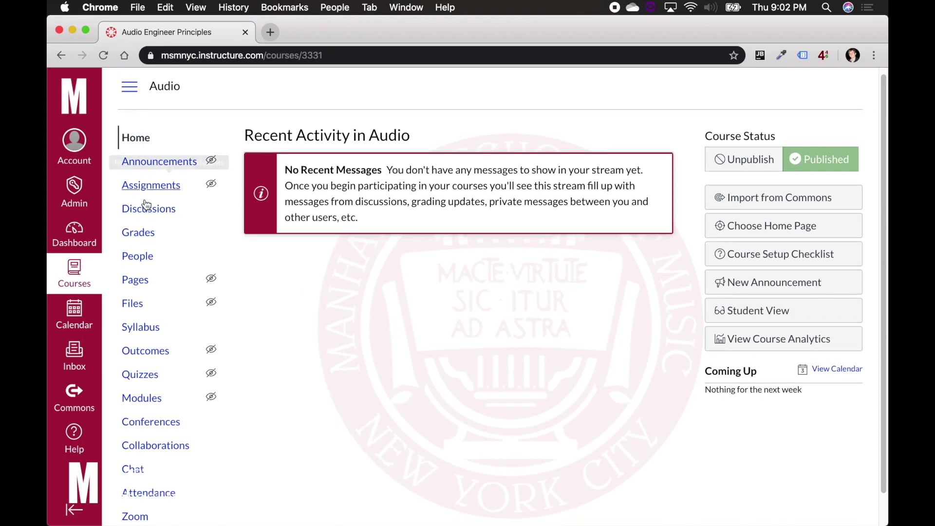
scroll(134, 302, "down", 2)
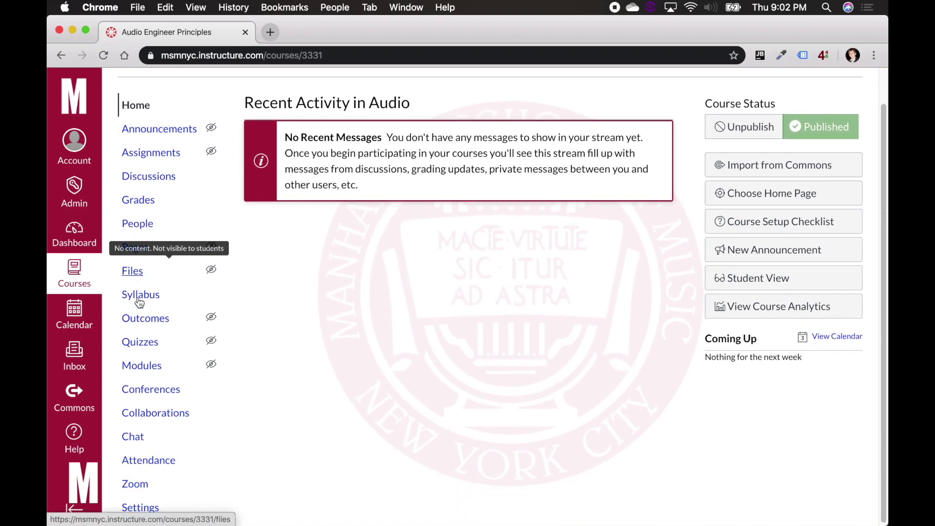
left_click(136, 484)
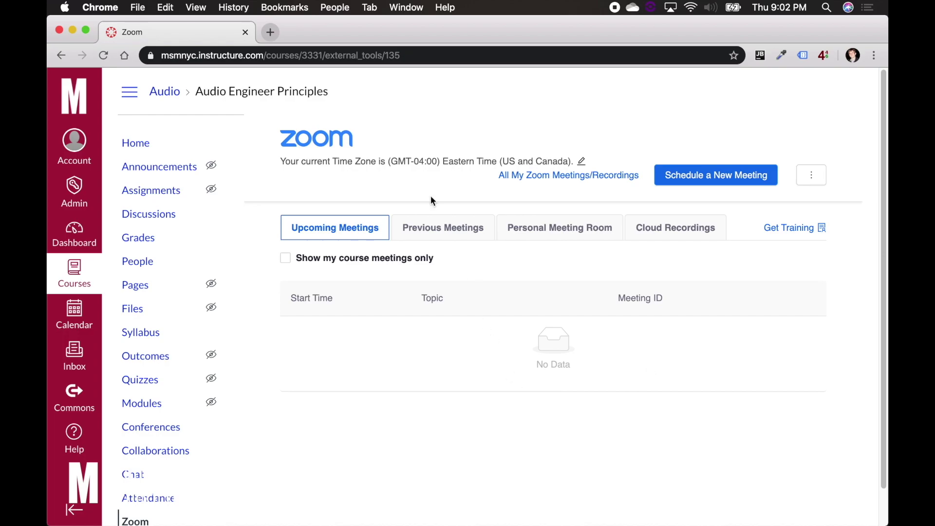
Step: Start scheduling a new Zoom meeting for the Audio Engineer Principles course
left_click(726, 181)
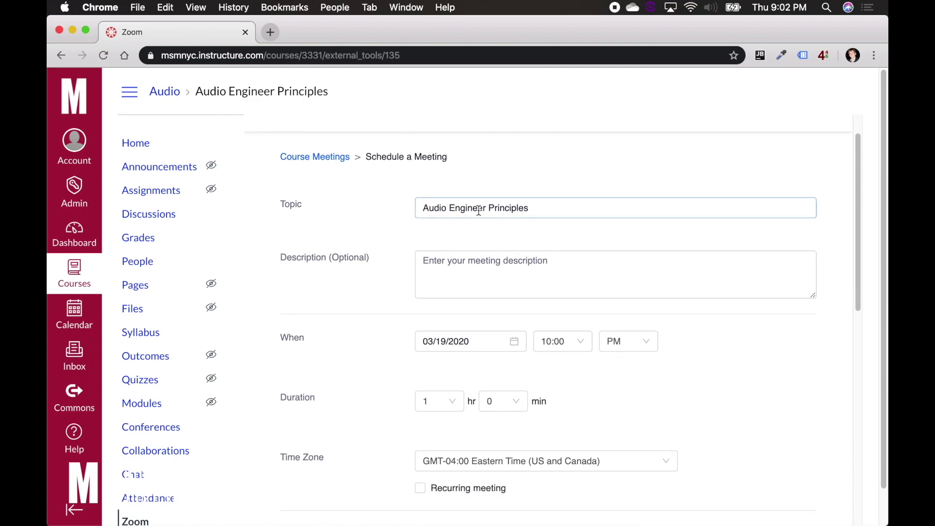
Step: Retitle the meeting 'Audio Engineering Principles I' and describe it as class time for the course
left_click(549, 248)
left_click_drag(579, 247, 487, 247)
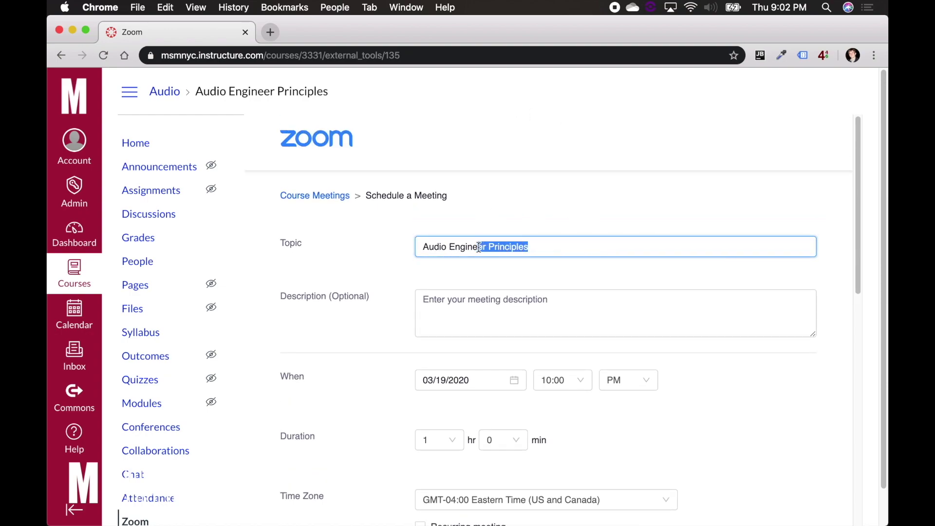
type("ing")
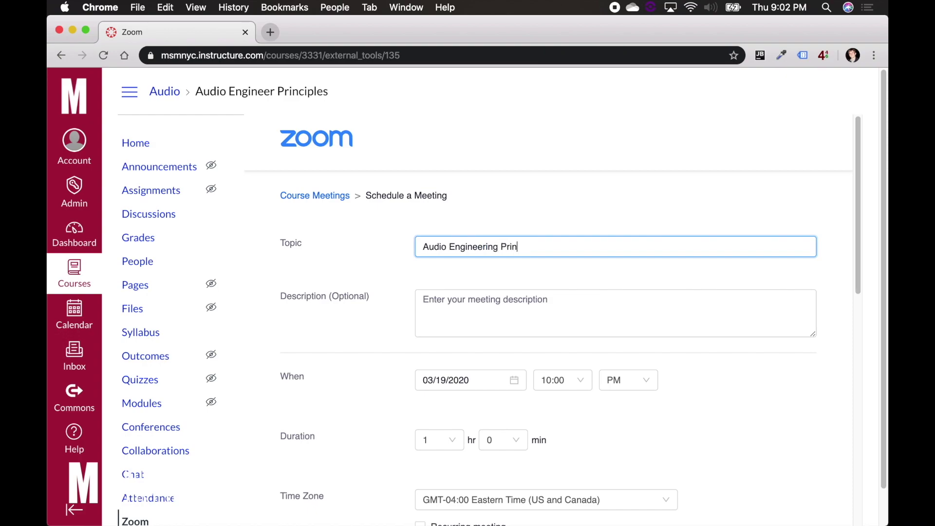
type(" Principles I")
left_click(624, 310)
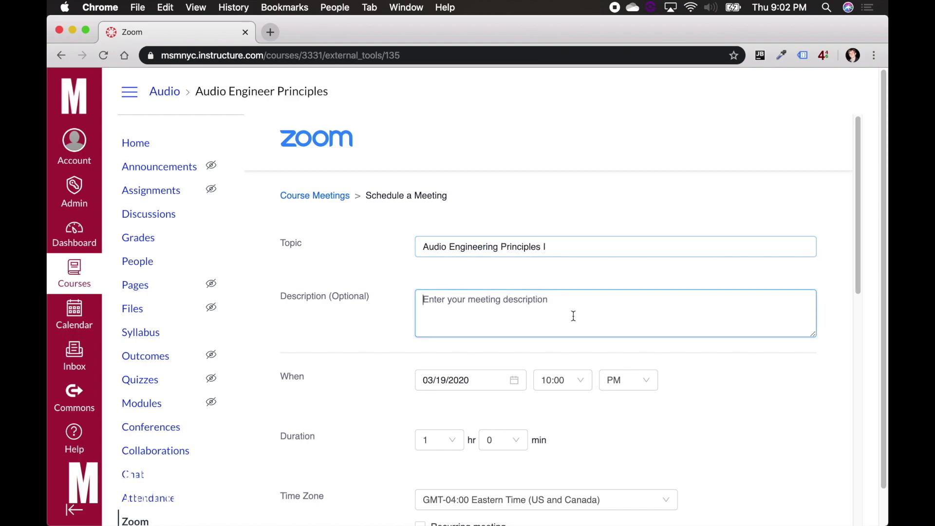
type("Classtim")
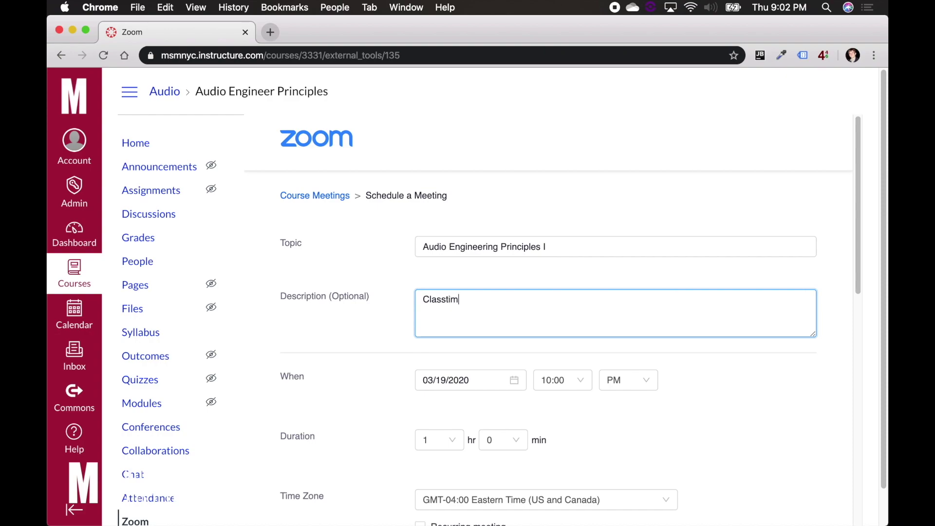
type("e for audio engineering principles ")
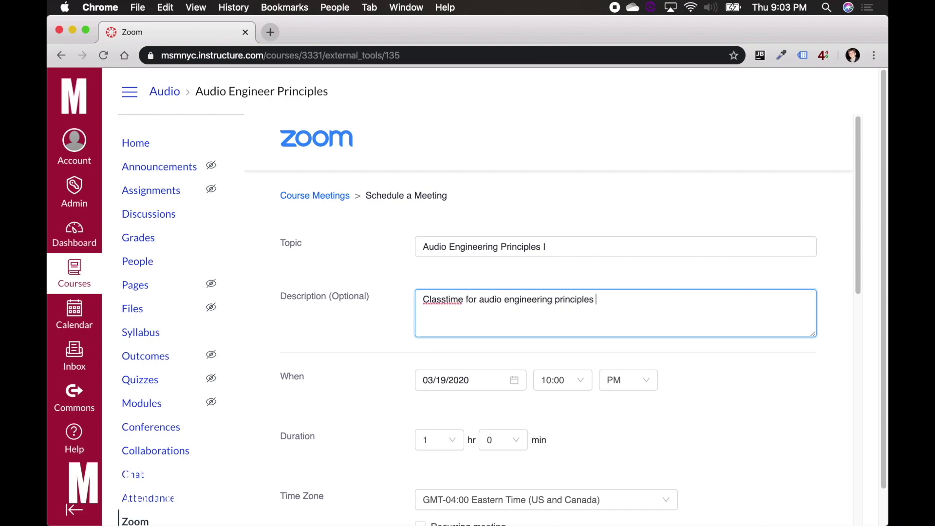
type("lcas")
type("ass.")
left_click(365, 394)
scroll(366, 395, "down", 2)
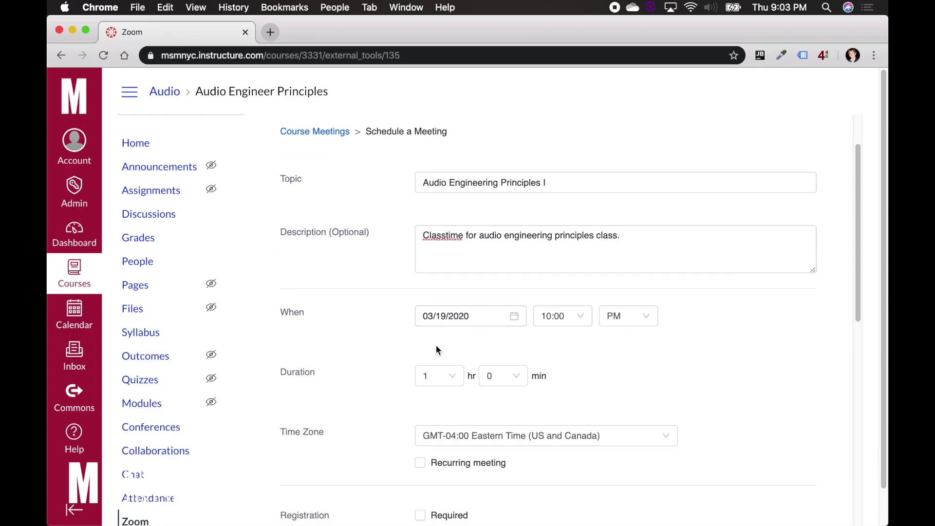
Step: Set the meeting to start on March 24, 2020 at 10:30 AM
left_click(515, 317)
left_click(515, 316)
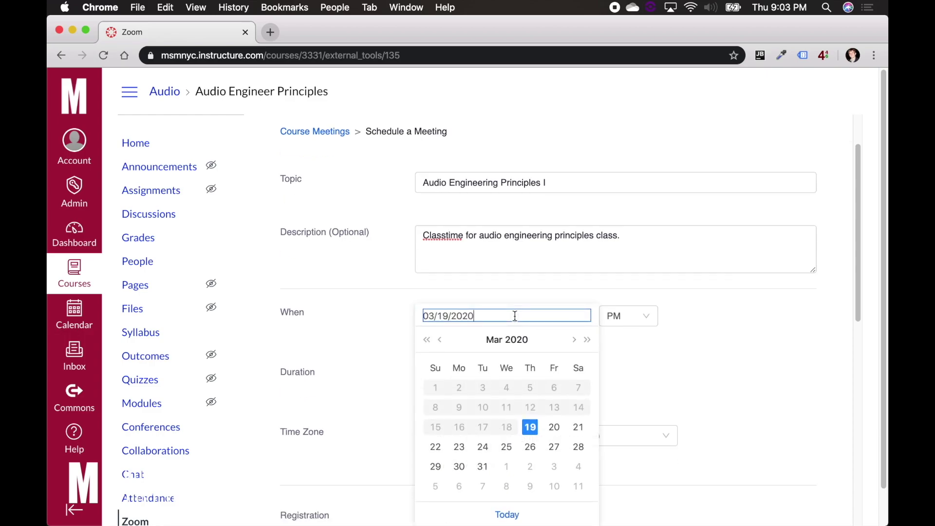
scroll(514, 315, "down", 2)
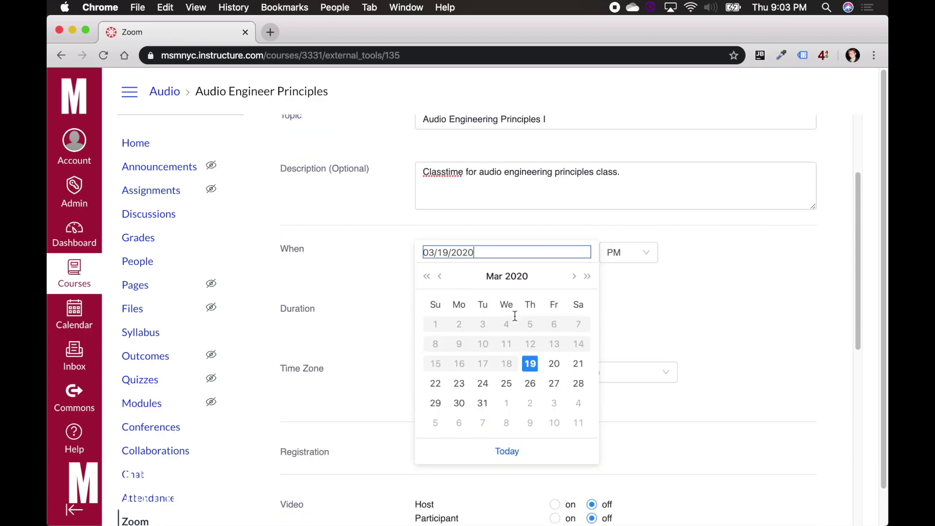
left_click(483, 384)
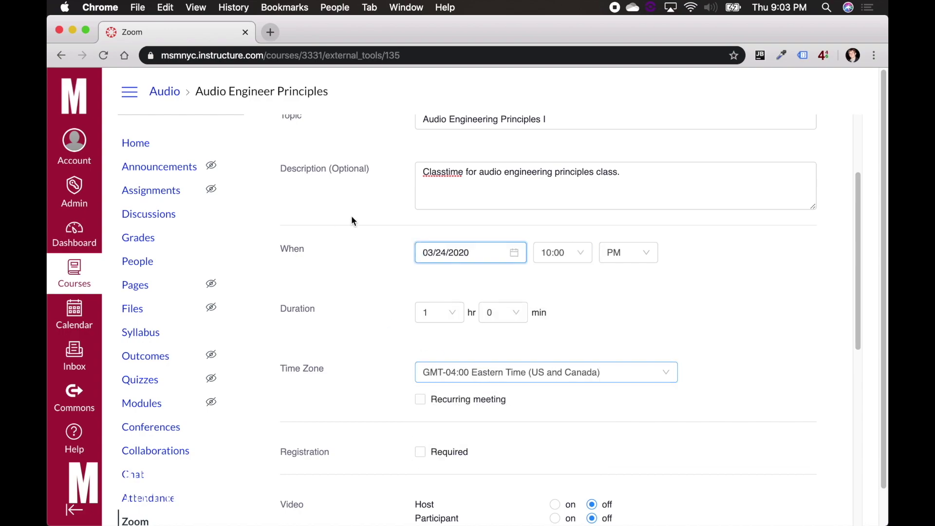
left_click(584, 262)
scroll(572, 370, "down", 2)
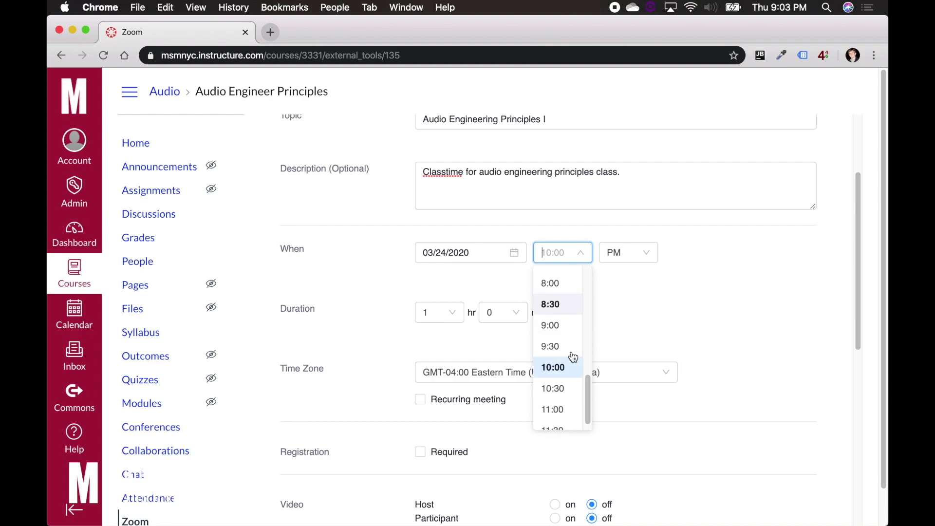
left_click(563, 390)
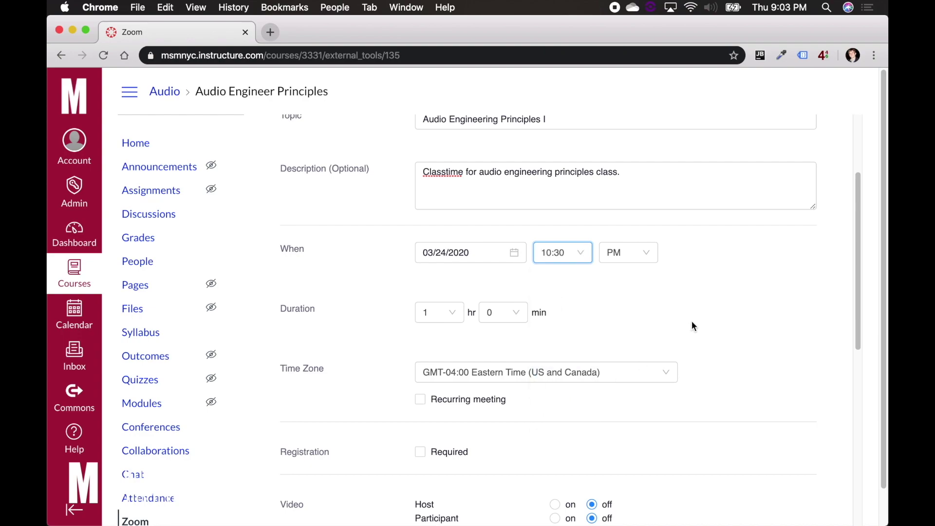
left_click(642, 252)
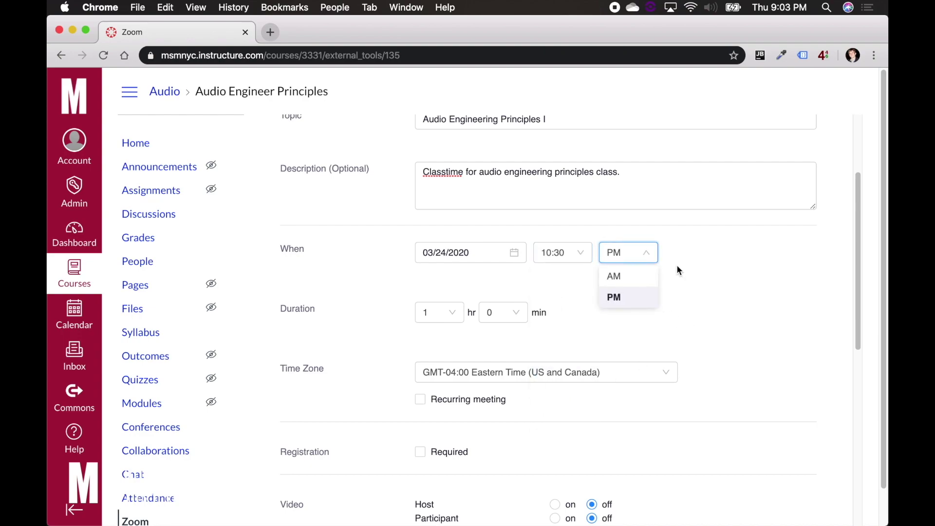
left_click(628, 276)
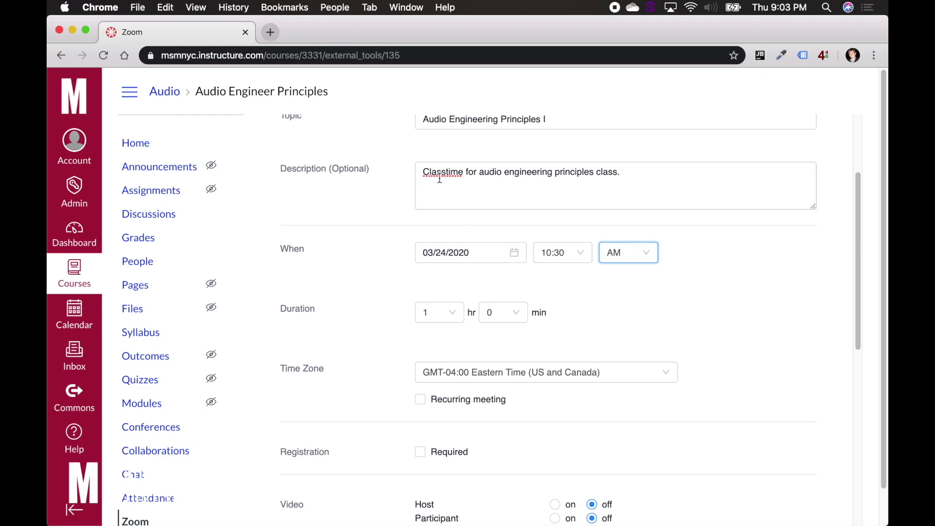
Step: Confirm the 03/24/2020 date and keep the duration at 1 hour
left_click(520, 245)
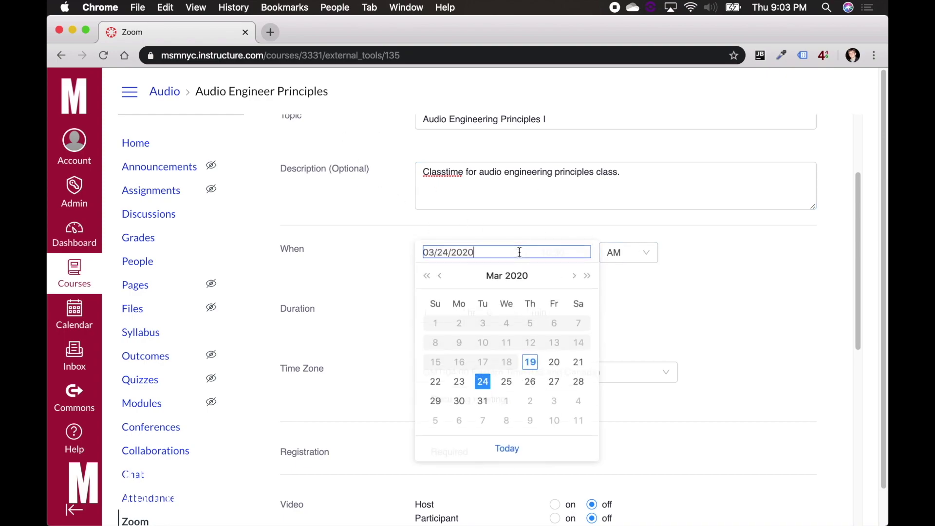
left_click(483, 389)
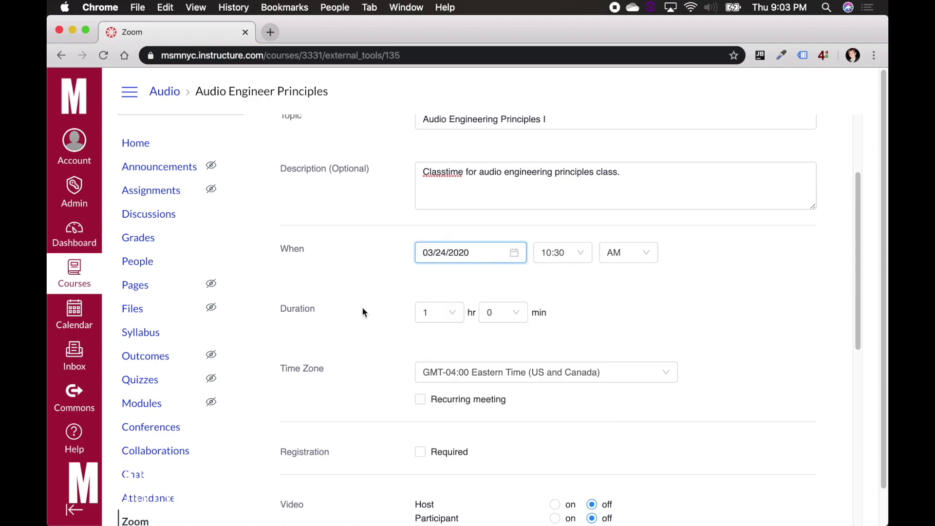
scroll(366, 311, "down", 1)
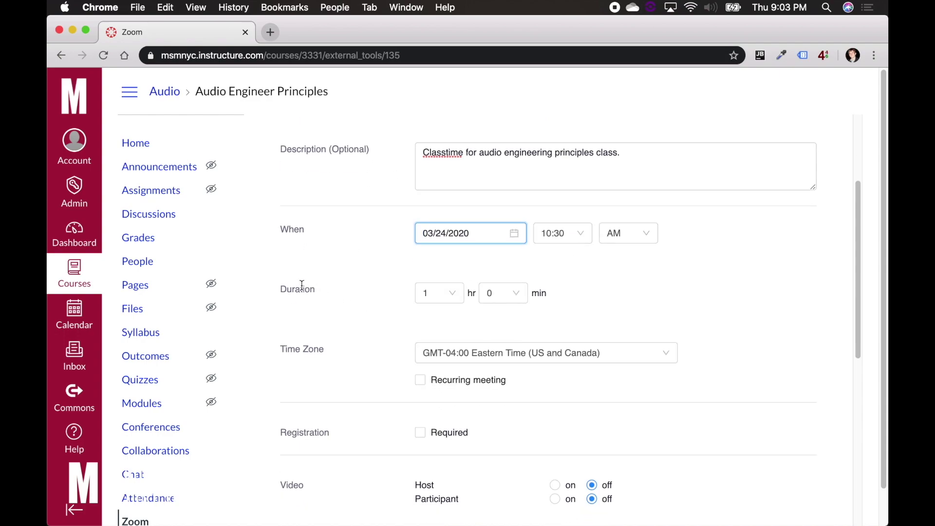
left_click(456, 303)
left_click(428, 336)
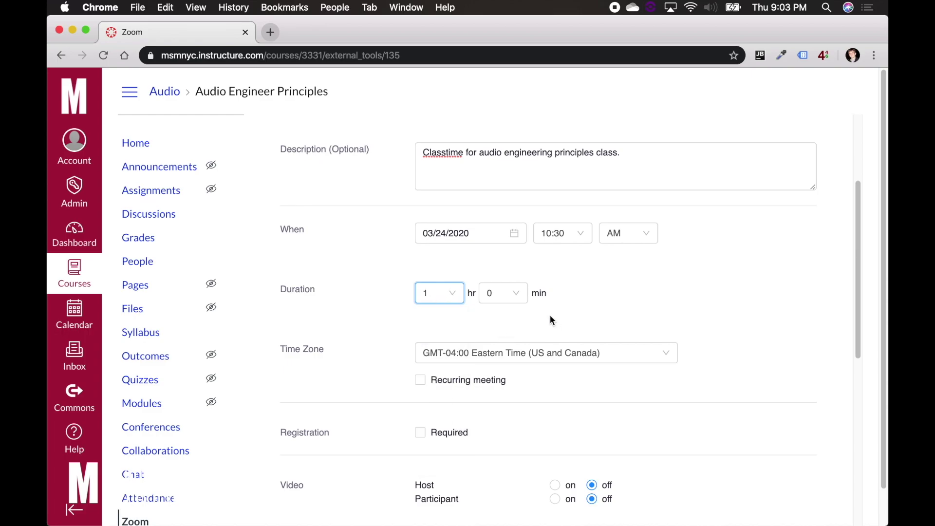
scroll(532, 292, "down", 3)
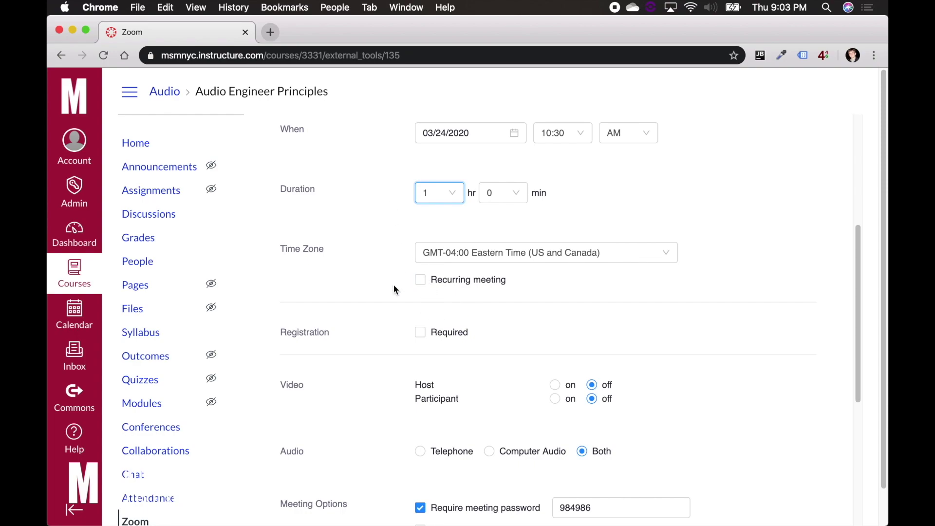
Step: Make the meeting recur weekly, adding Tuesday alongside Thursday
left_click(420, 280)
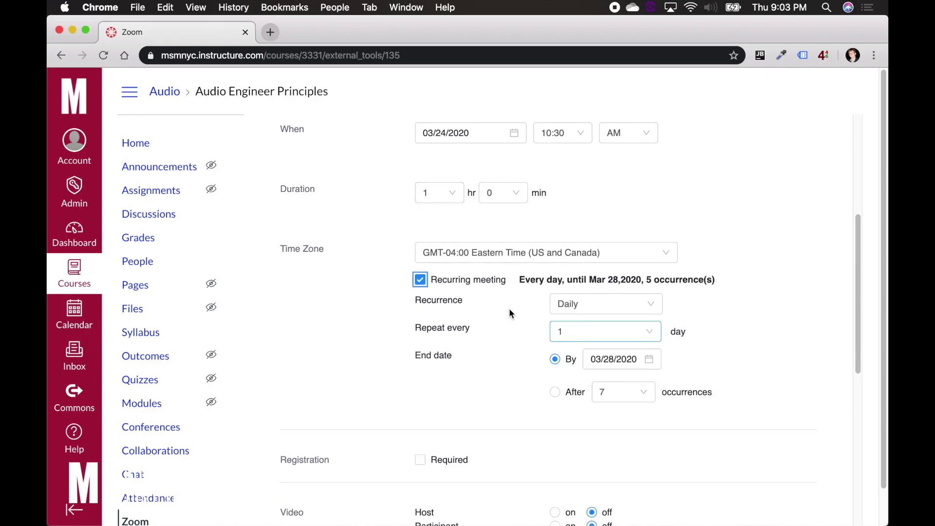
scroll(442, 343, "down", 1)
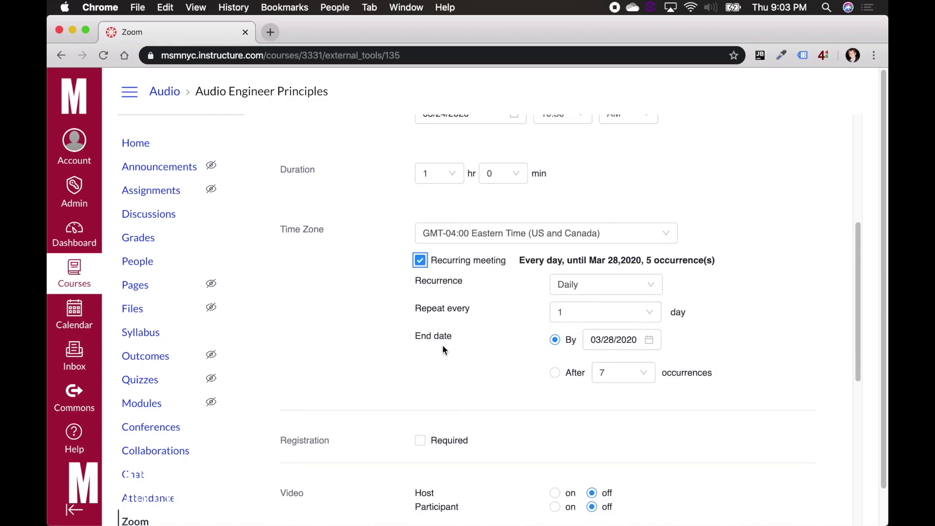
left_click(603, 288)
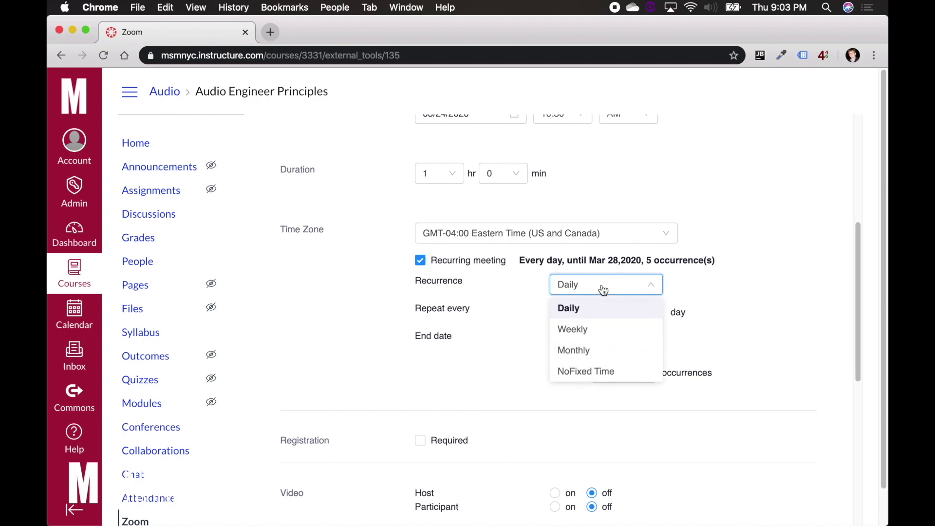
left_click(606, 332)
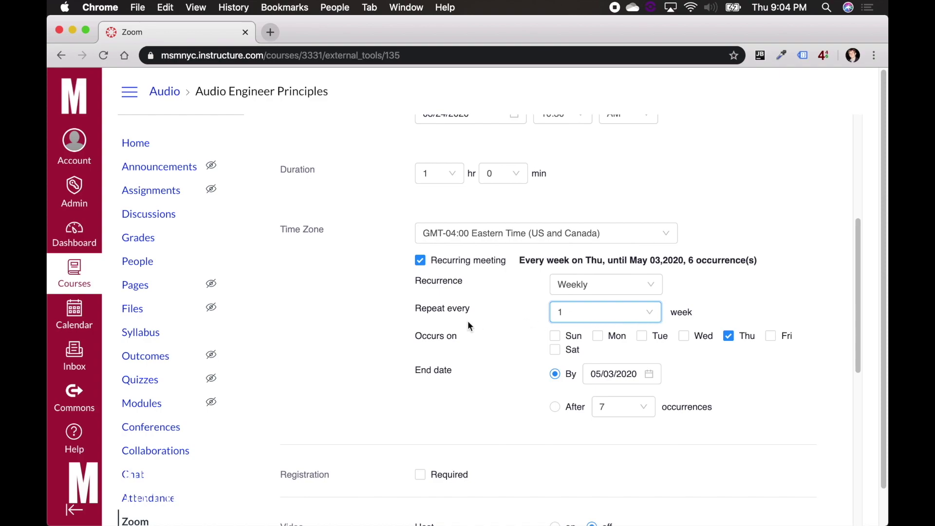
left_click(640, 335)
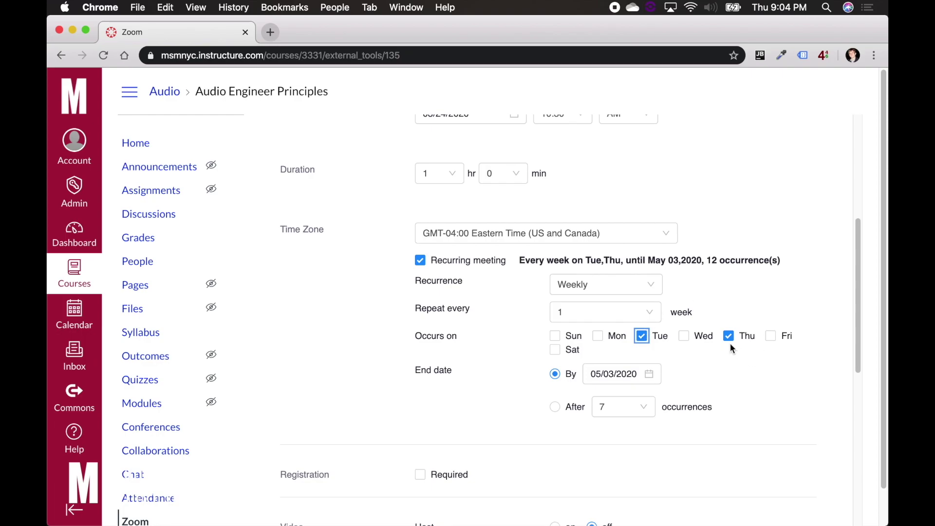
Step: End the recurring series on 05/05/2020
scroll(688, 359, "up", 5)
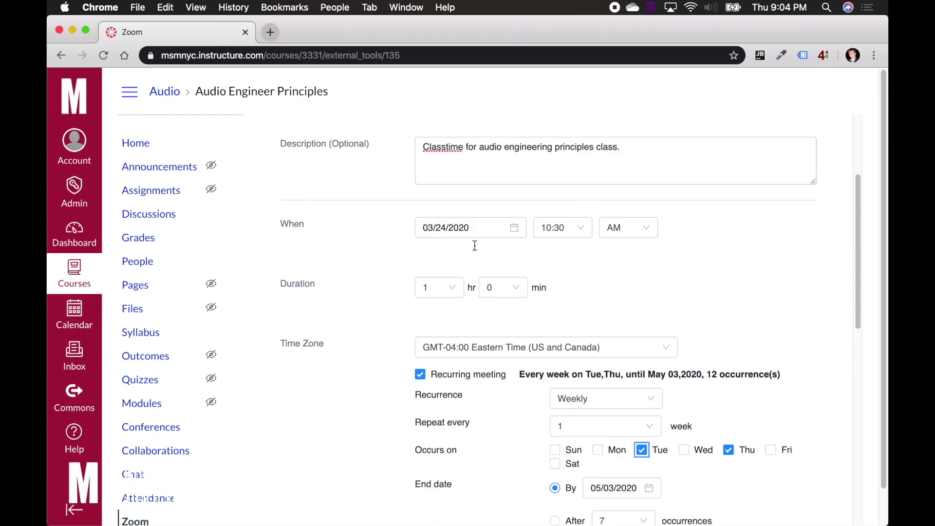
scroll(539, 324, "down", 1)
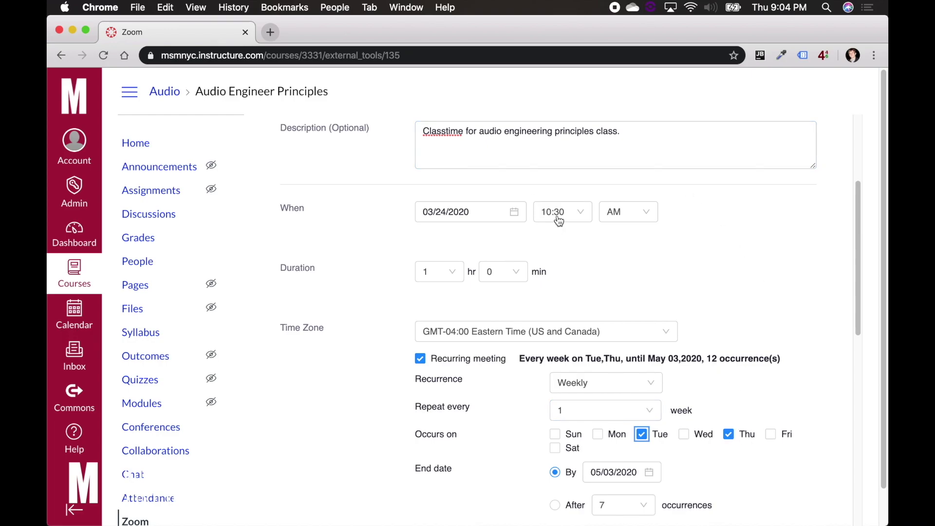
left_click(472, 209)
scroll(457, 278, "down", 4)
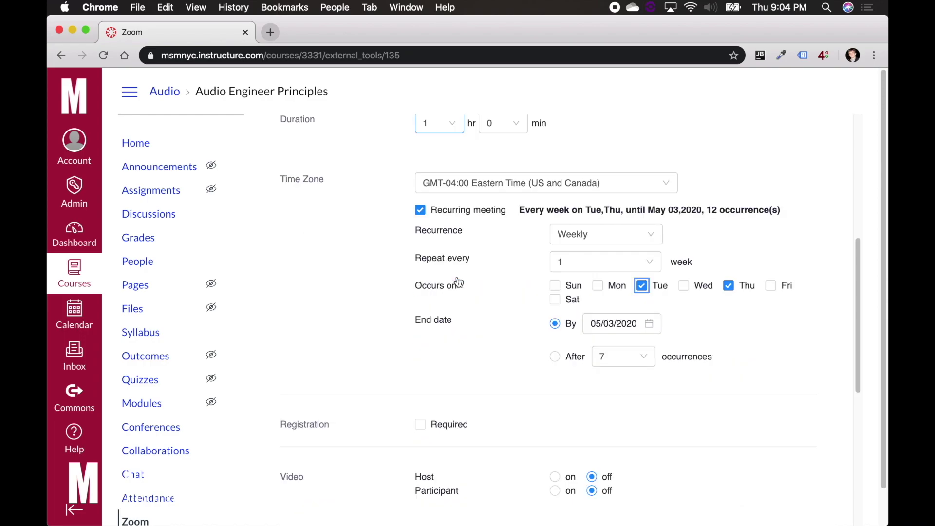
left_click(649, 300)
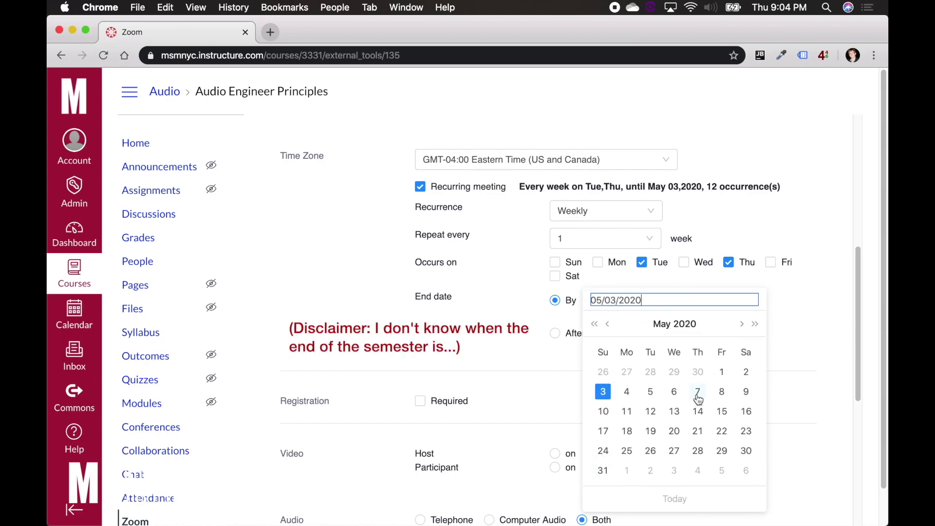
left_click(651, 392)
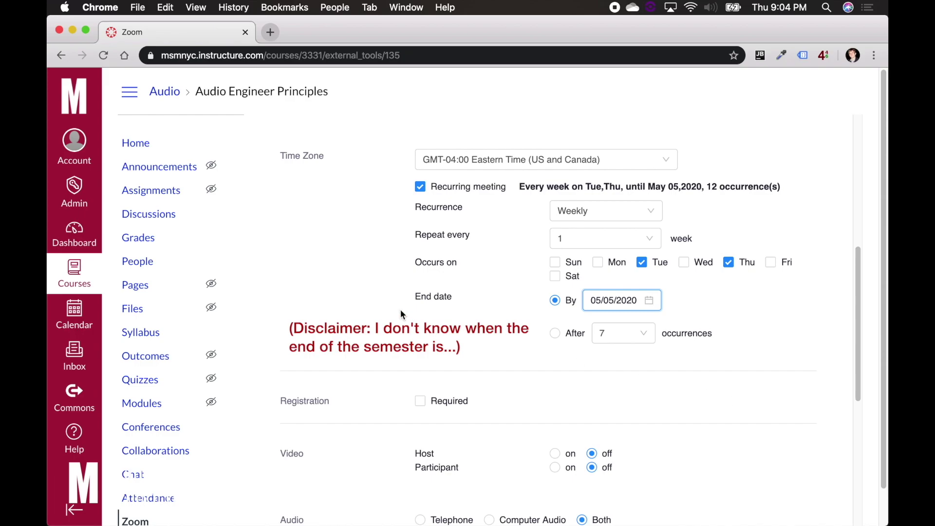
scroll(401, 315, "down", 5)
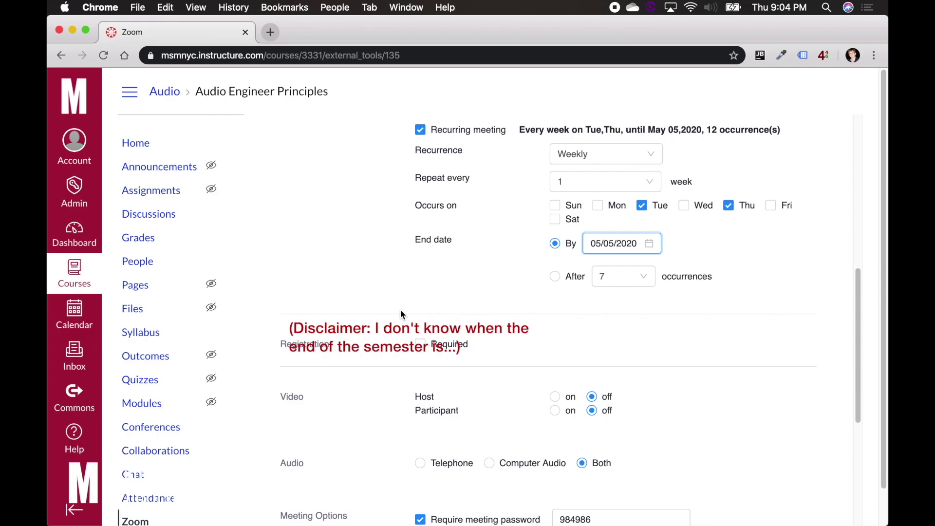
scroll(400, 309, "down", 2)
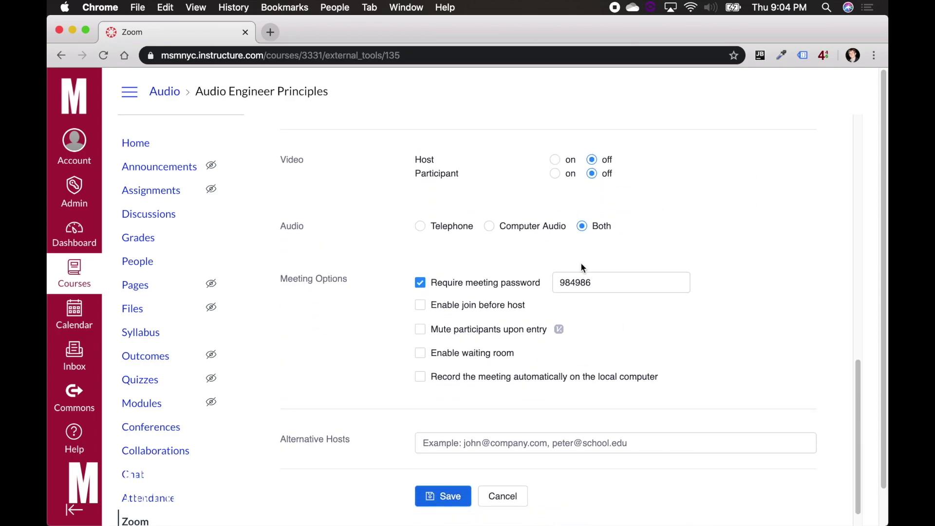
Step: Turn on host and participant video and stop requiring a meeting password
left_click(554, 160)
left_click(556, 177)
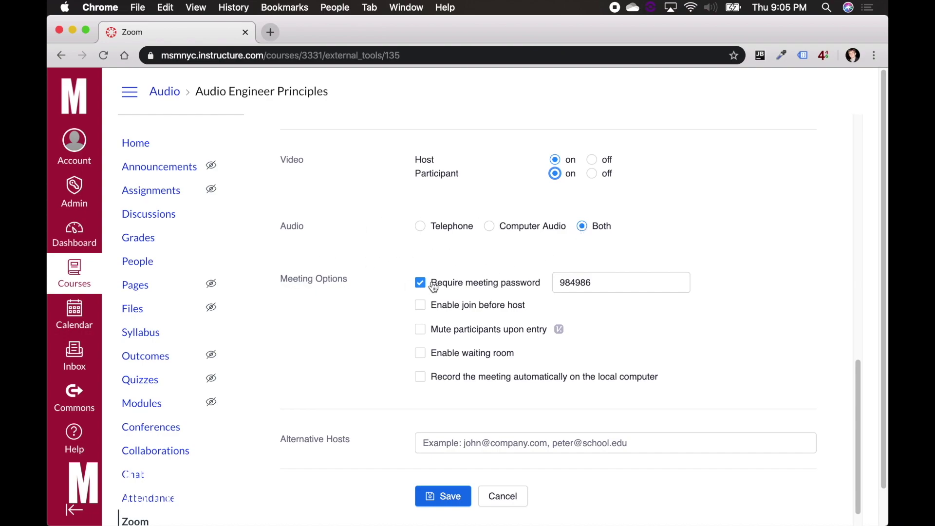
left_click(601, 281)
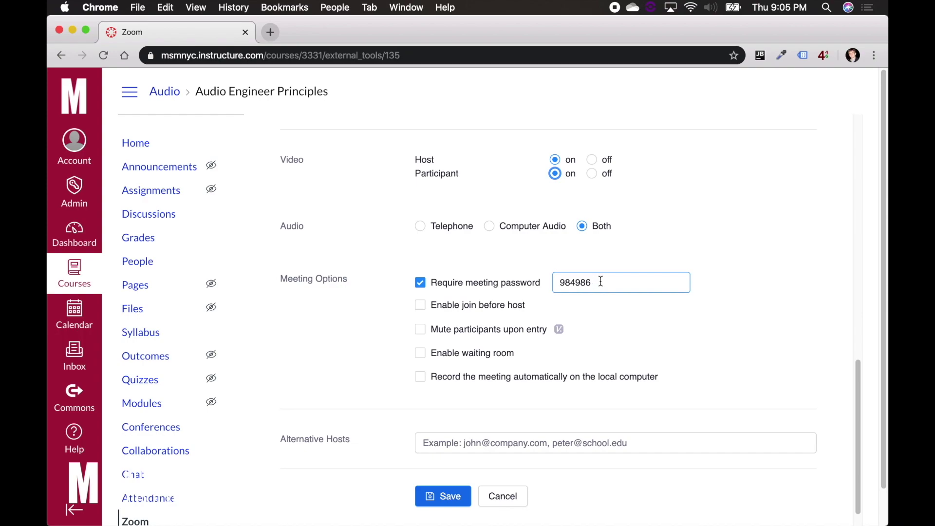
left_click(452, 270)
left_click(528, 285)
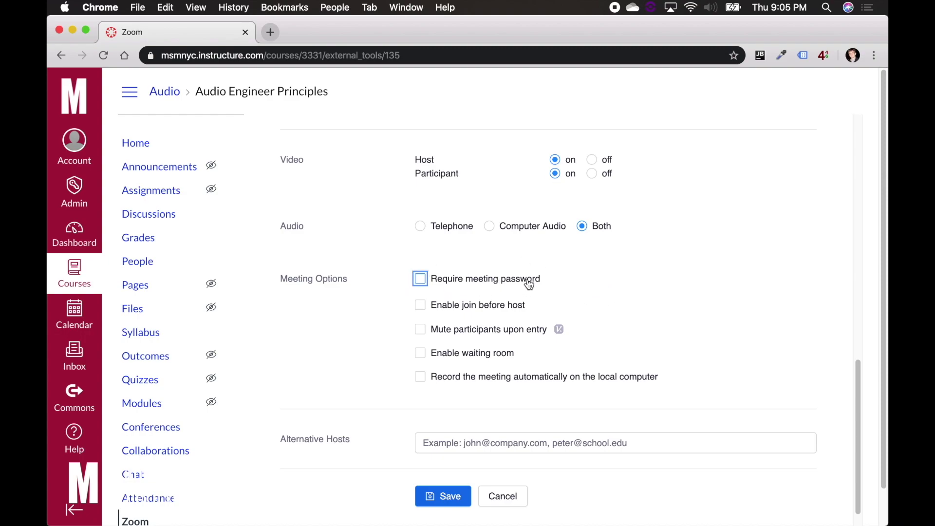
Step: Enable muting participants on entry, leave automatic recording unchecked, and save the meeting
left_click(421, 333)
left_click(420, 378)
left_click(431, 384)
left_click(425, 382)
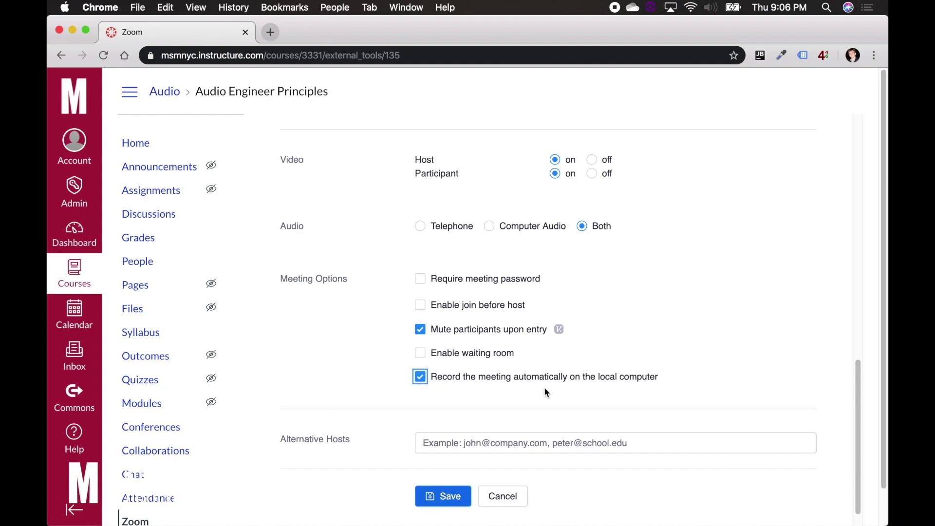
left_click(506, 383)
left_click(464, 500)
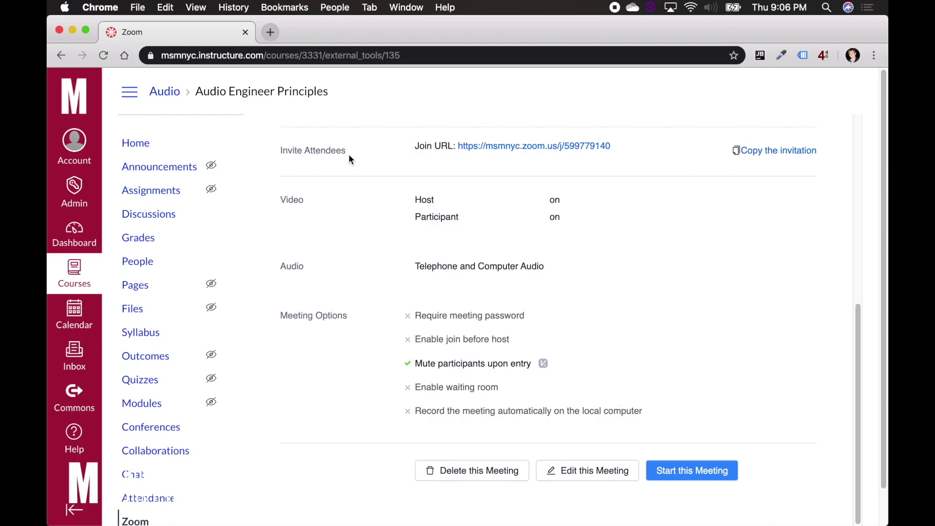
Step: Copy the link address of the saved meeting's Join URL
left_click_drag(621, 144, 505, 146)
left_click(622, 145)
left_click(446, 145)
right_click(604, 151)
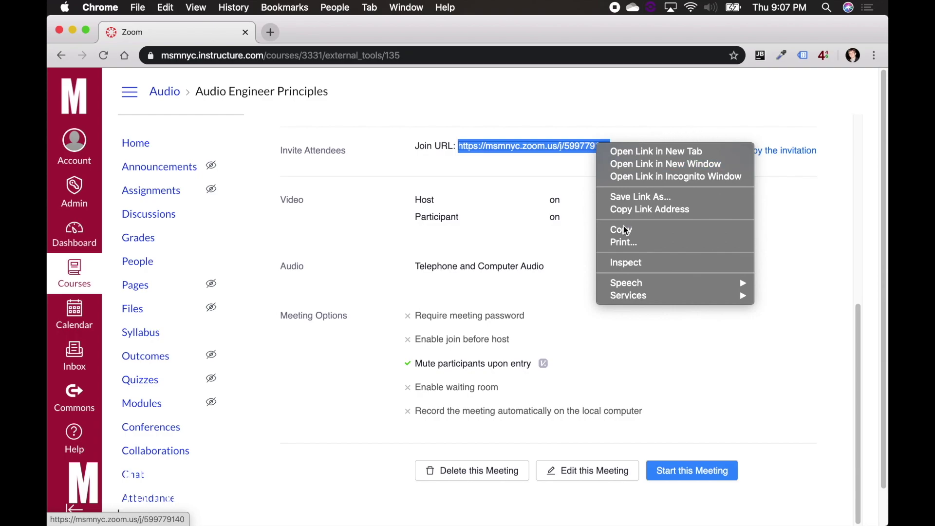
left_click(636, 211)
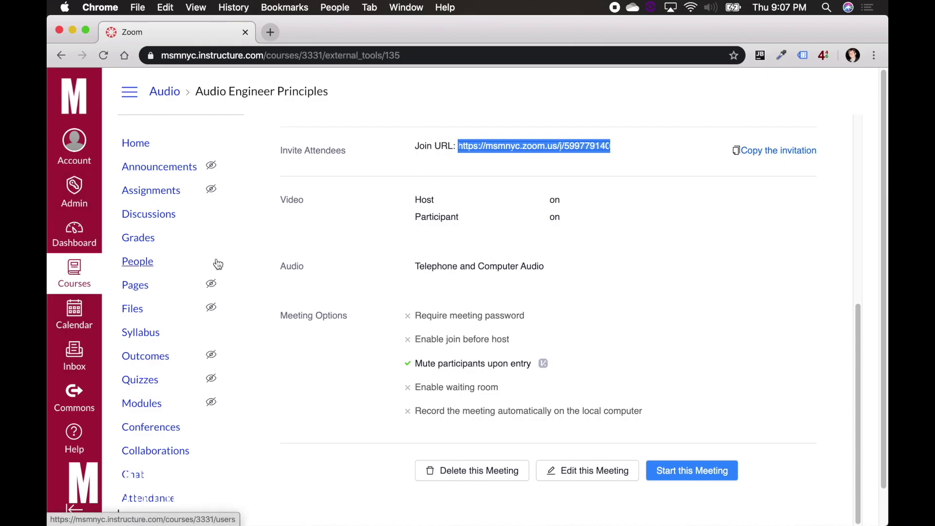
scroll(176, 507, "down", 2)
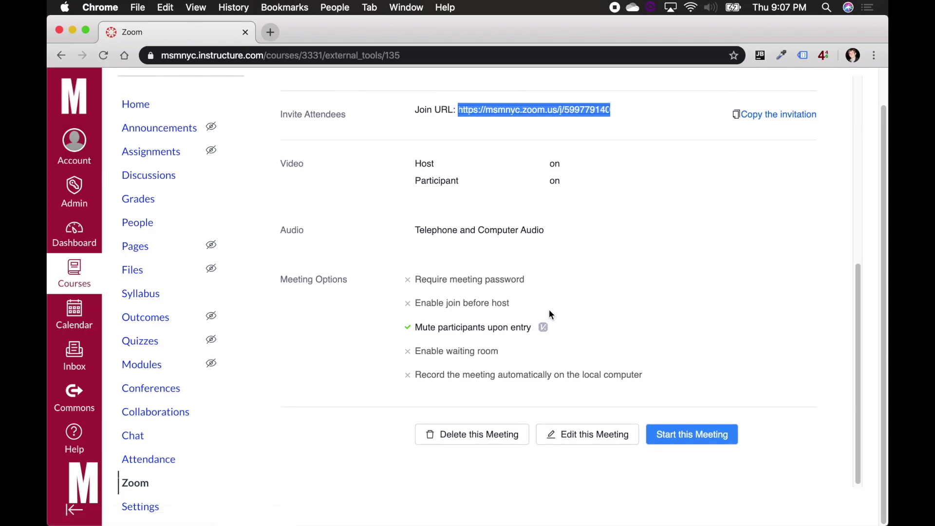
scroll(548, 312, "up", 1)
scroll(595, 229, "up", 3)
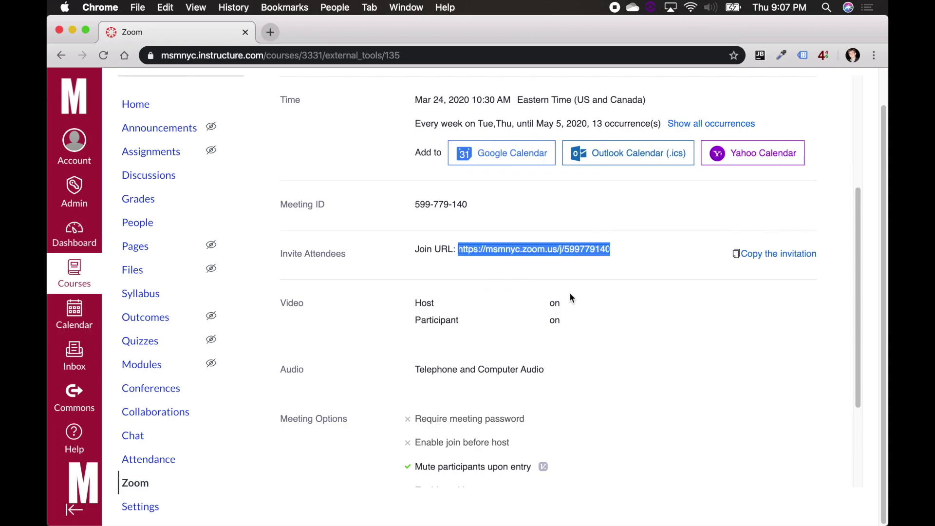
scroll(575, 295, "down", 1)
scroll(582, 297, "up", 5)
scroll(627, 323, "down", 2)
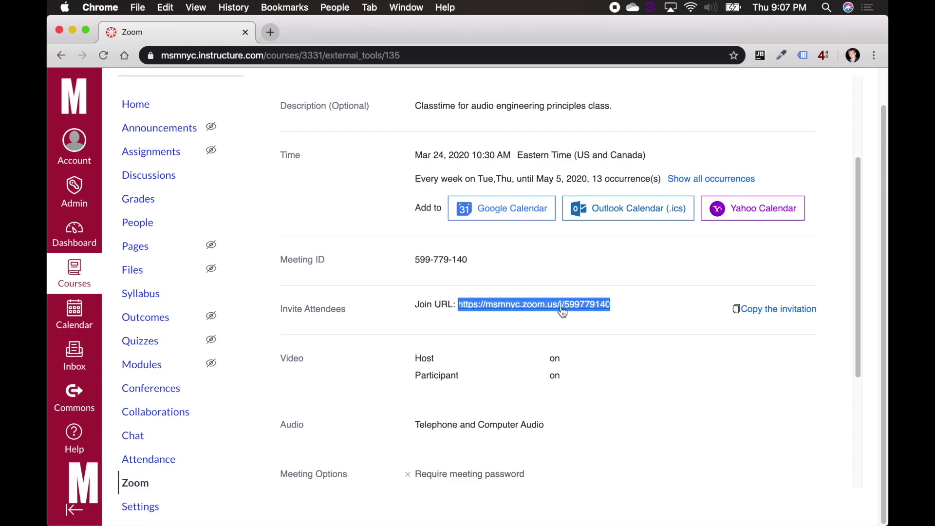
scroll(602, 259, "down", 2)
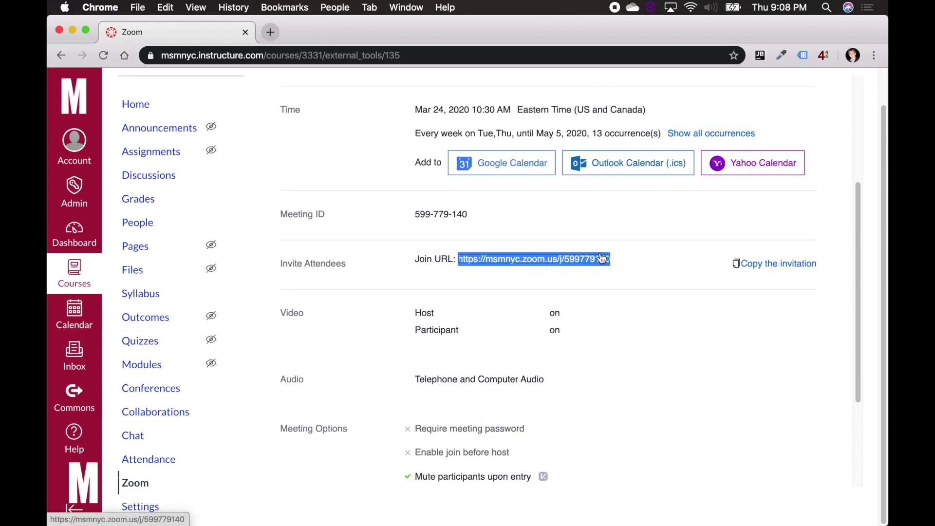
scroll(570, 278, "up", 8)
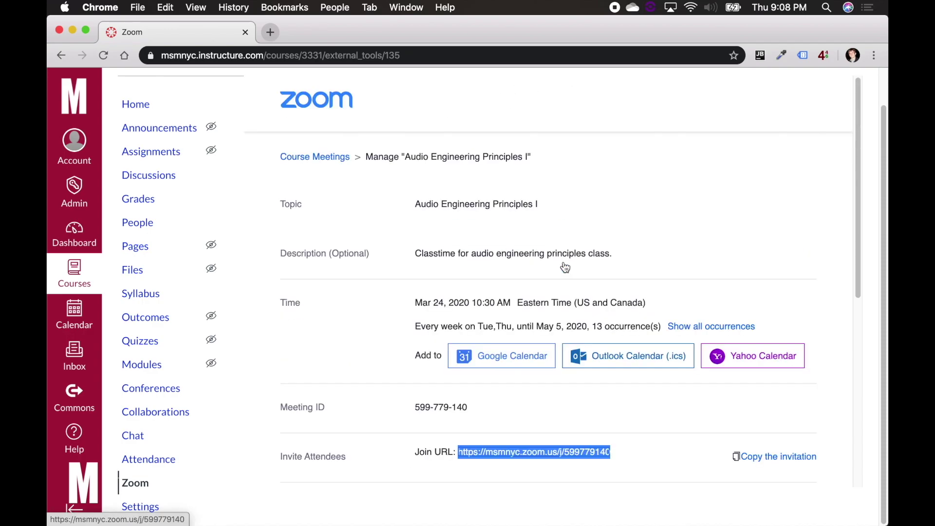
left_click(322, 164)
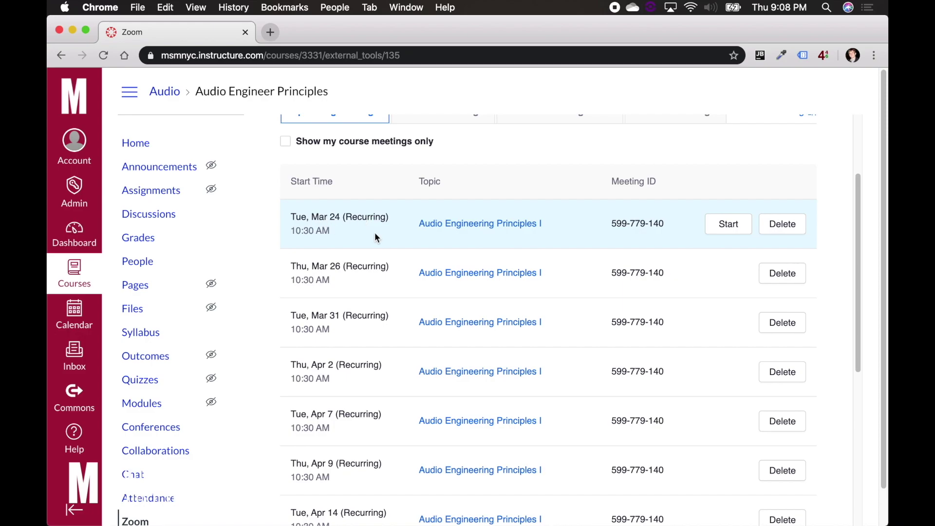
Step: Scroll through the upcoming Tue/Thu Audio Engineering Principles I meetings list
scroll(374, 238, "down", 2)
scroll(375, 238, "down", 4)
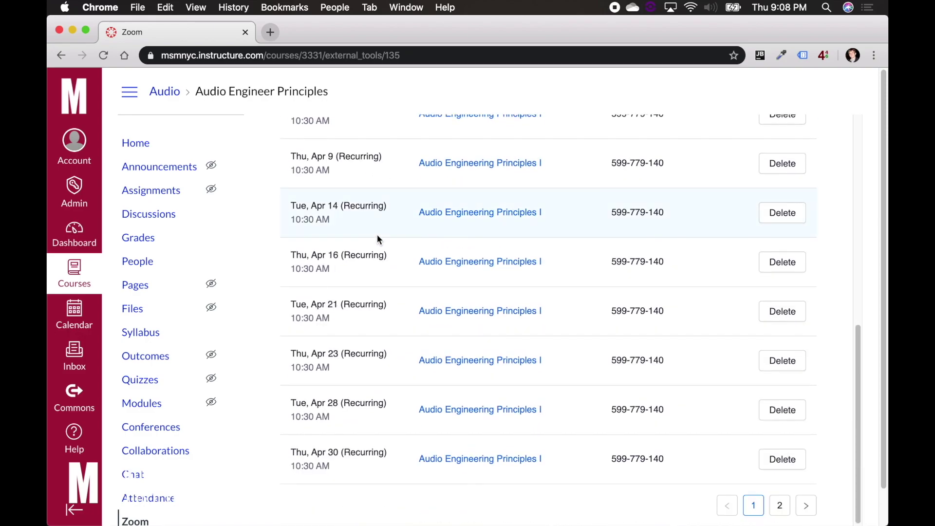
scroll(377, 238, "up", 6)
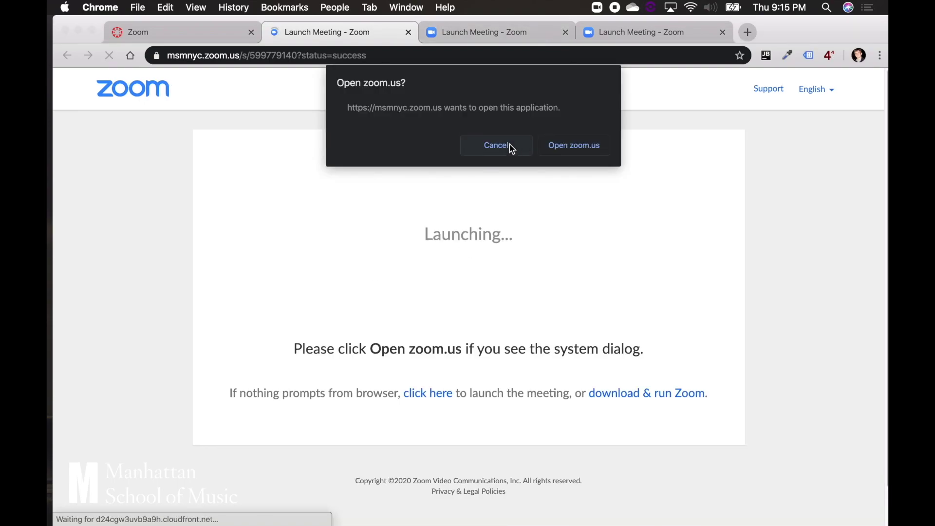
Step: Confirm 'Open zoom.us' so meeting 599779140 launches in the Zoom app
left_click(553, 146)
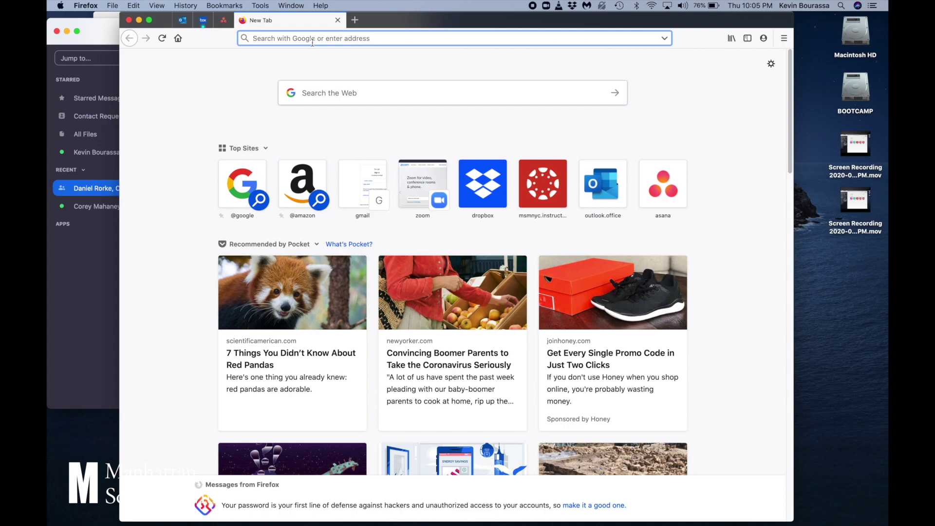
Step: Go to the school's Canvas site and open the Audio course's Zoom meetings page
type("msmnyc.instructure.com/")
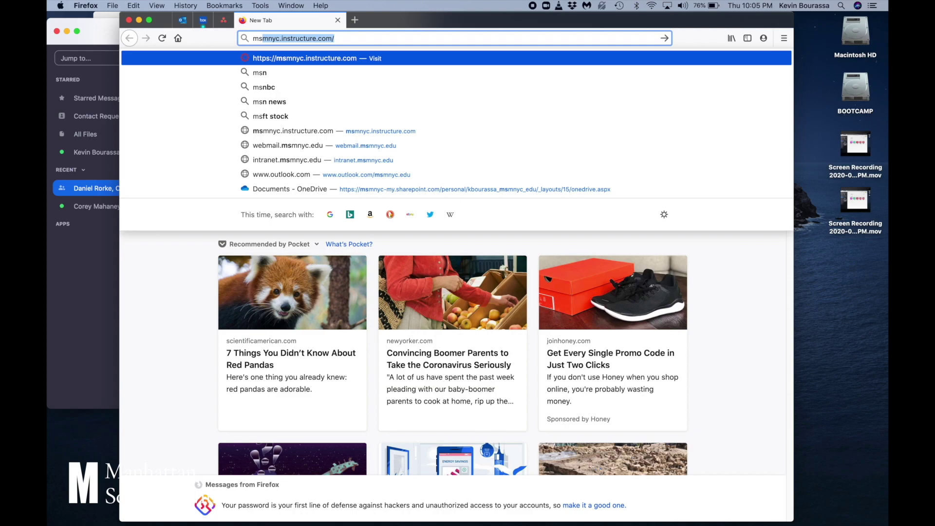
key("Return")
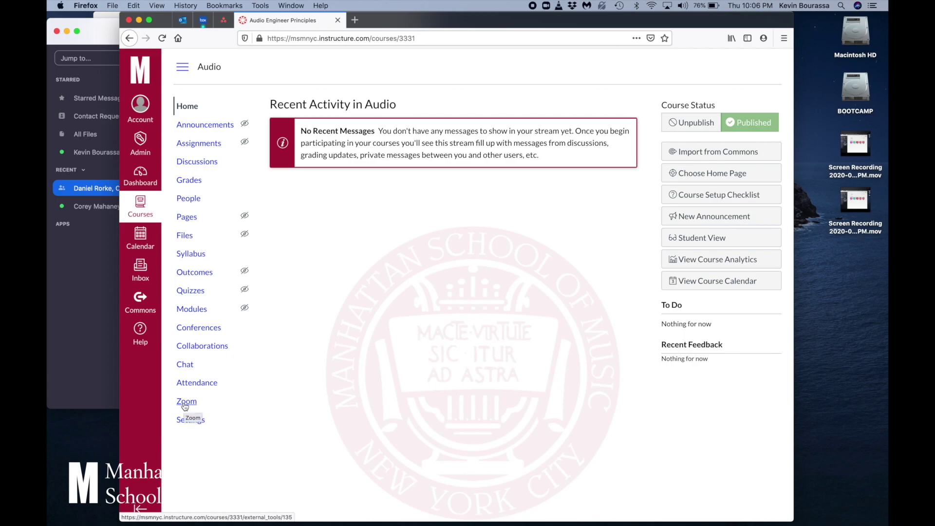
left_click(186, 402)
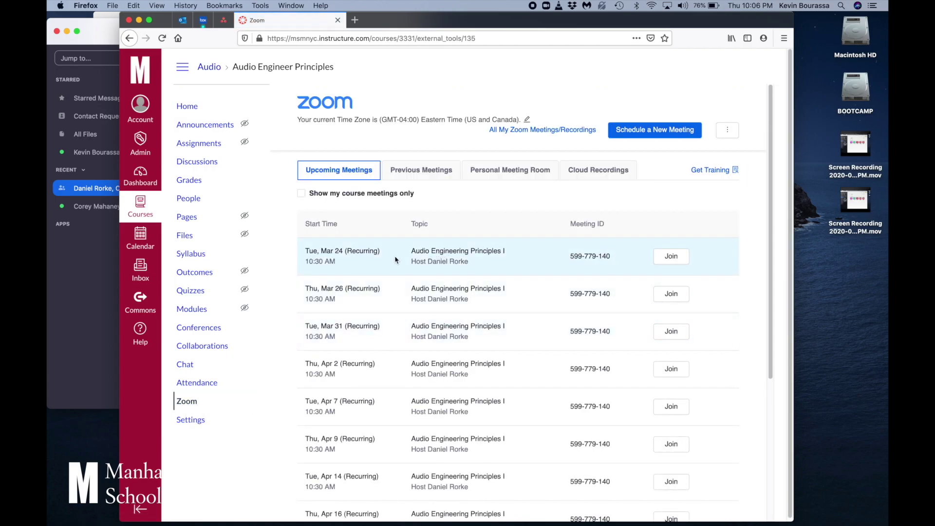
Step: Browse the Upcoming Meetings list and join the Mar 24 class meeting
scroll(420, 291, "down", 5)
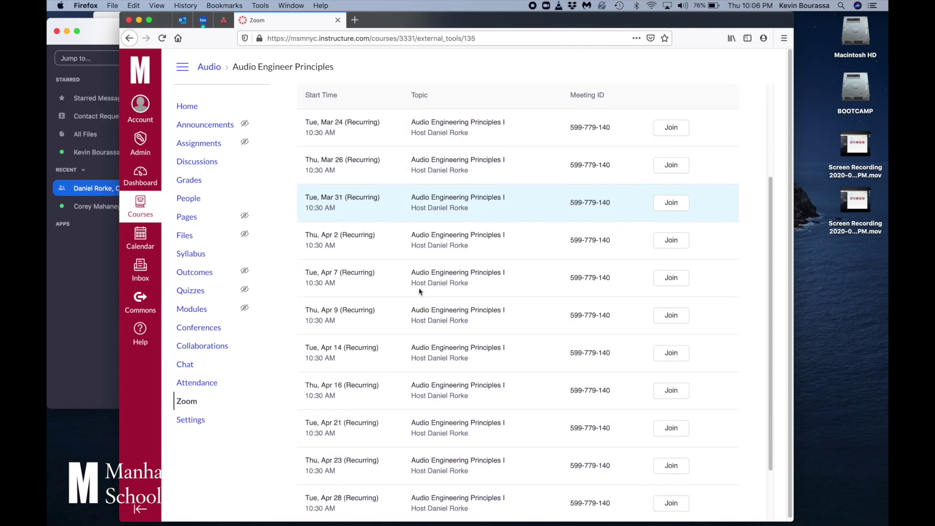
scroll(420, 291, "down", 1)
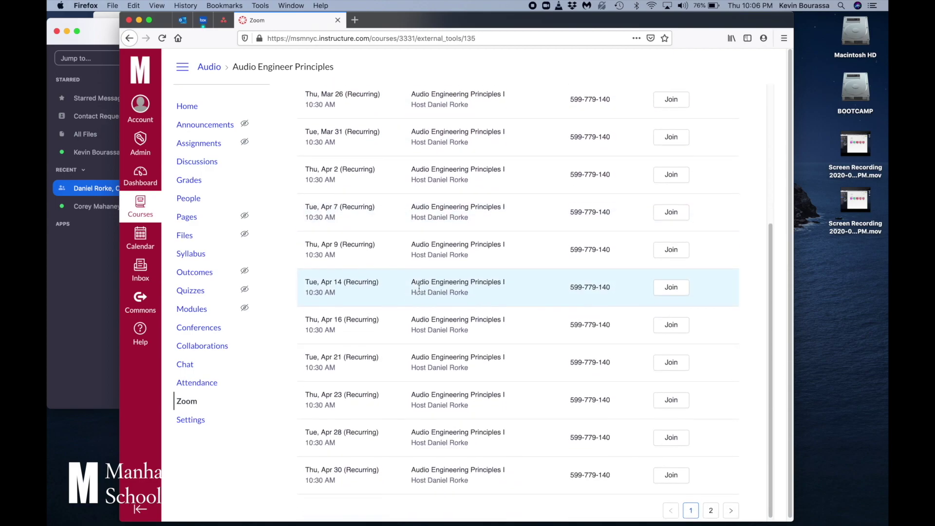
scroll(419, 289, "up", 6)
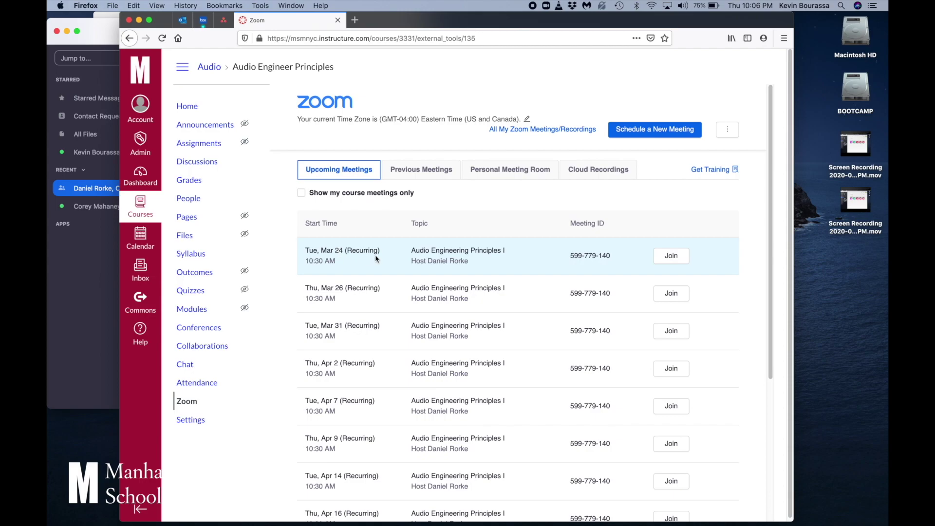
left_click(671, 258)
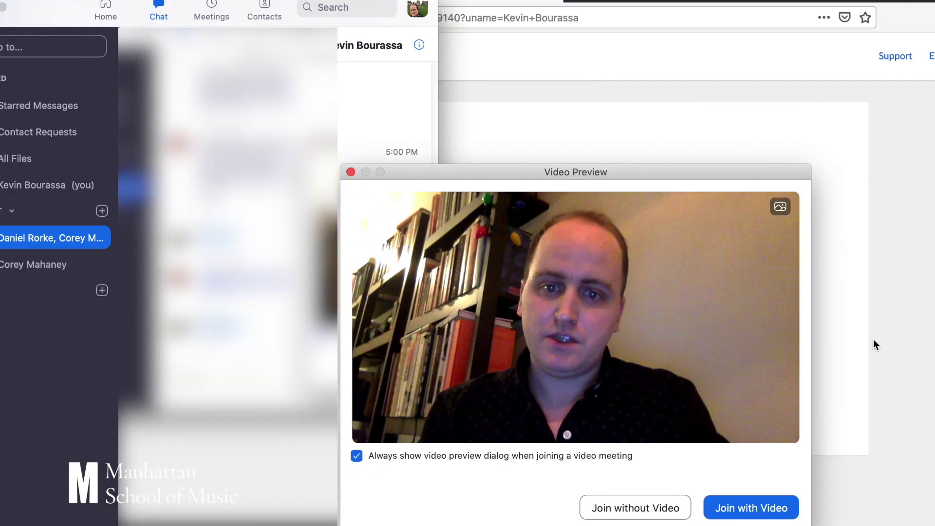
Step: Enter the Mar 24 meeting with video on and computer audio connected
left_click(767, 510)
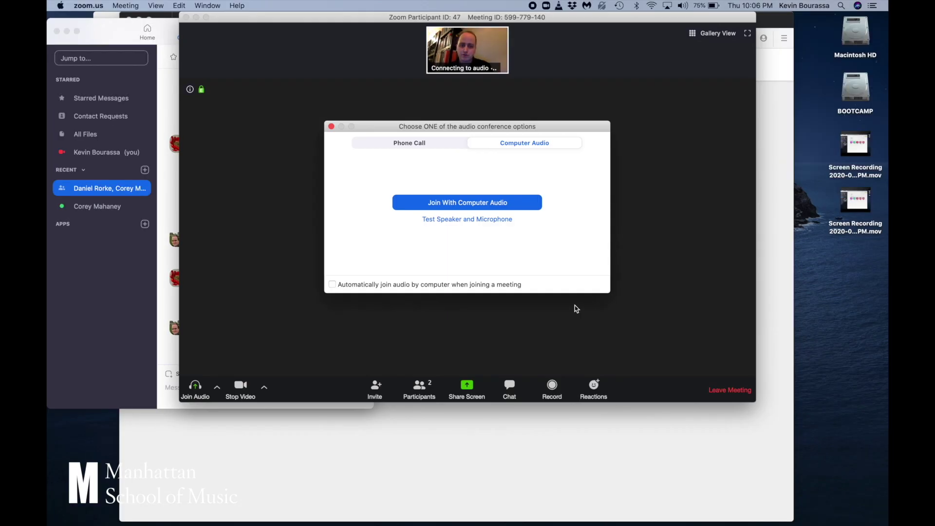
left_click(490, 206)
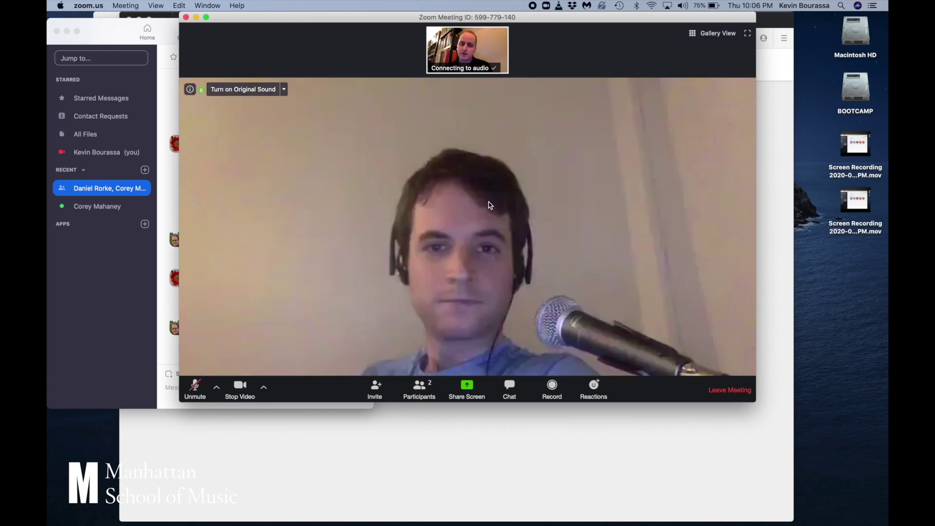